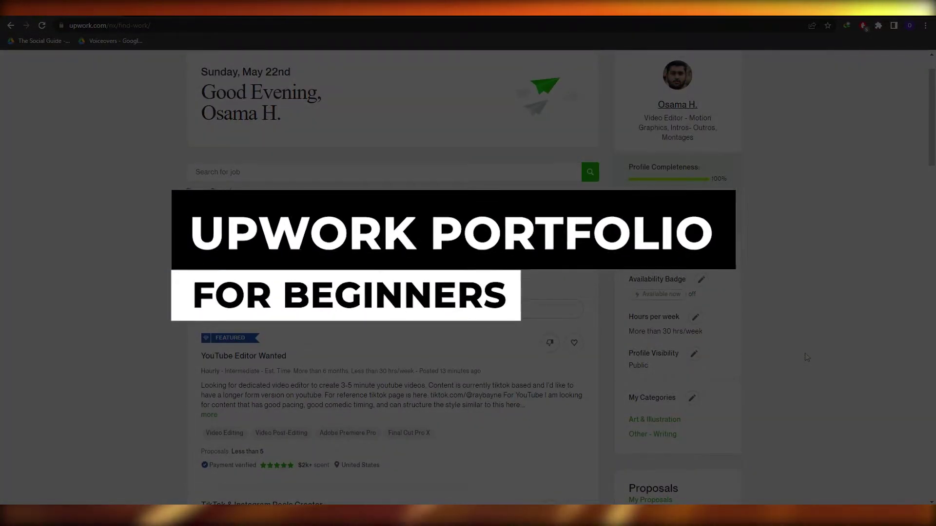
- Open your own freelancer profile from the home page profile card
scroll(807, 357, "up", 1)
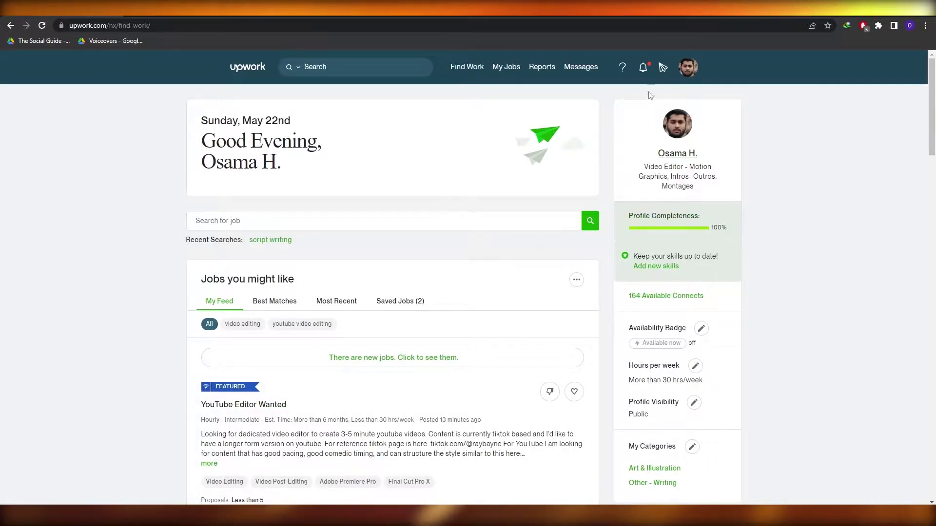
scroll(491, 224, "down", 2)
scroll(491, 224, "up", 1)
scroll(491, 224, "down", 15)
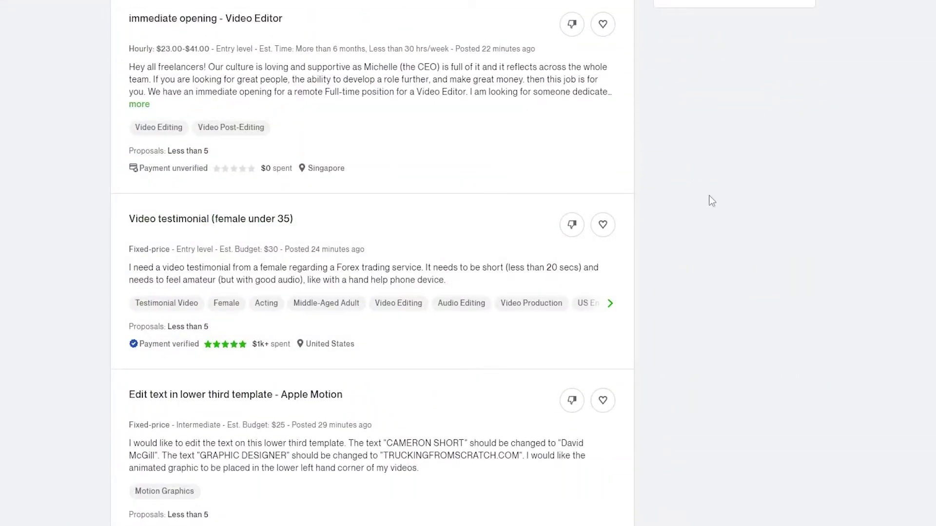
scroll(712, 200, "up", 15)
scroll(726, 200, "up", 3)
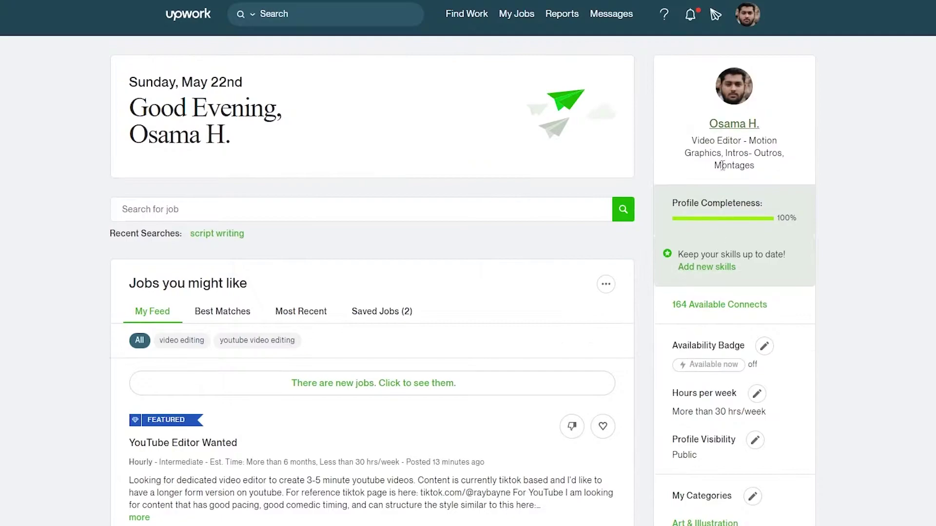
scroll(721, 166, "down", 4)
scroll(722, 181, "up", 4)
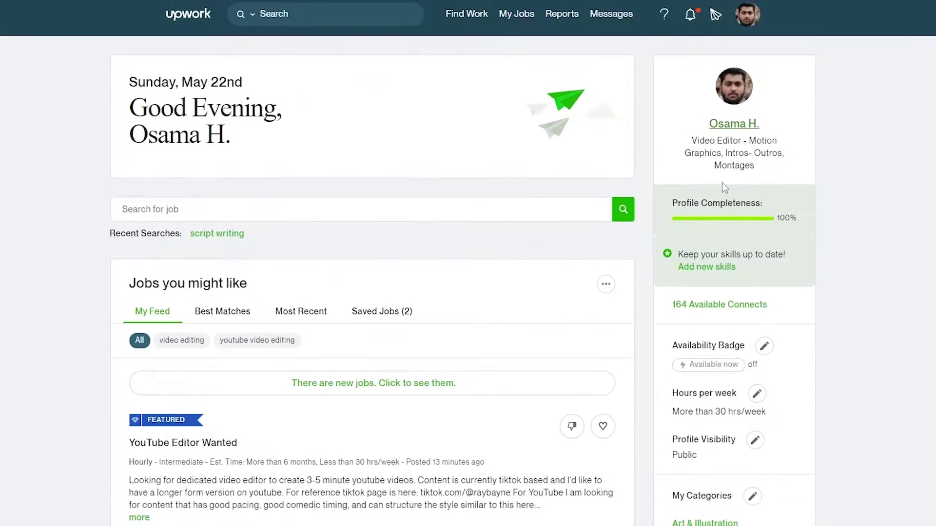
left_click(735, 126)
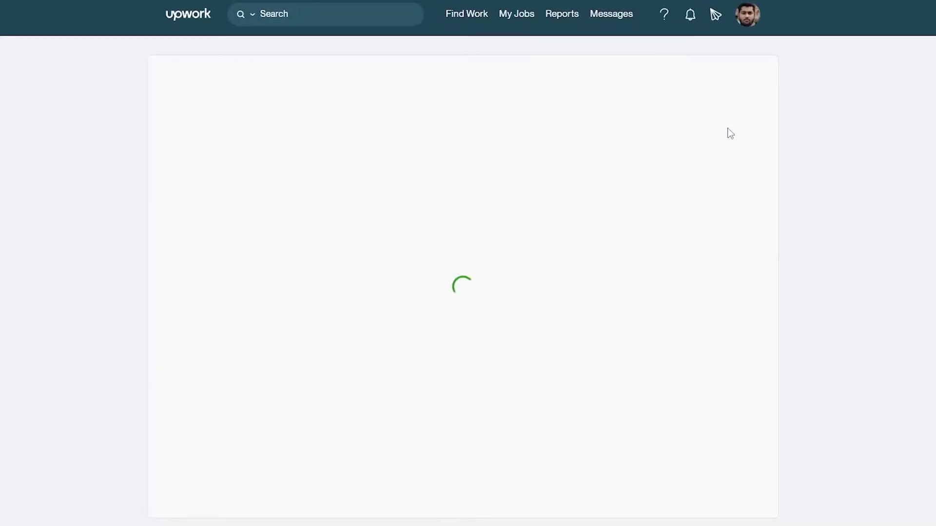
- Expand the full profile overview description with 'more'
scroll(542, 175, "down", 8)
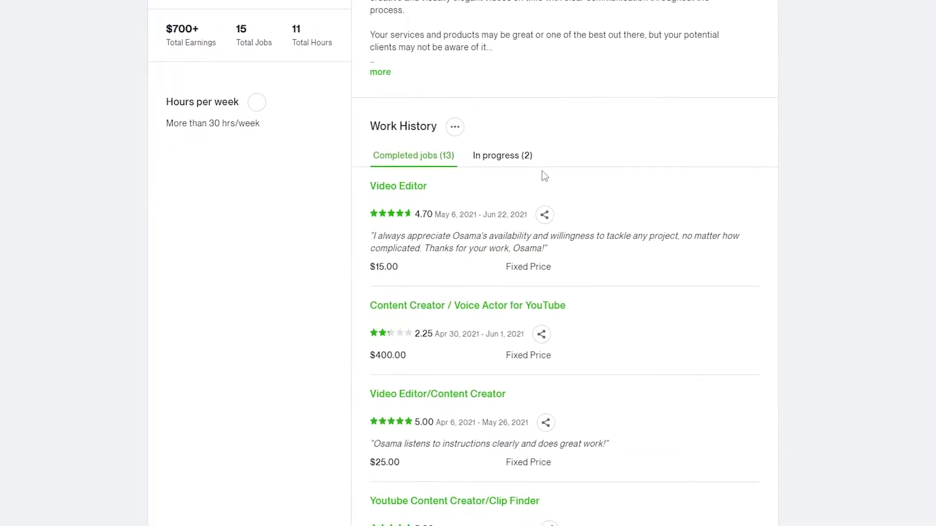
scroll(546, 178, "down", 15)
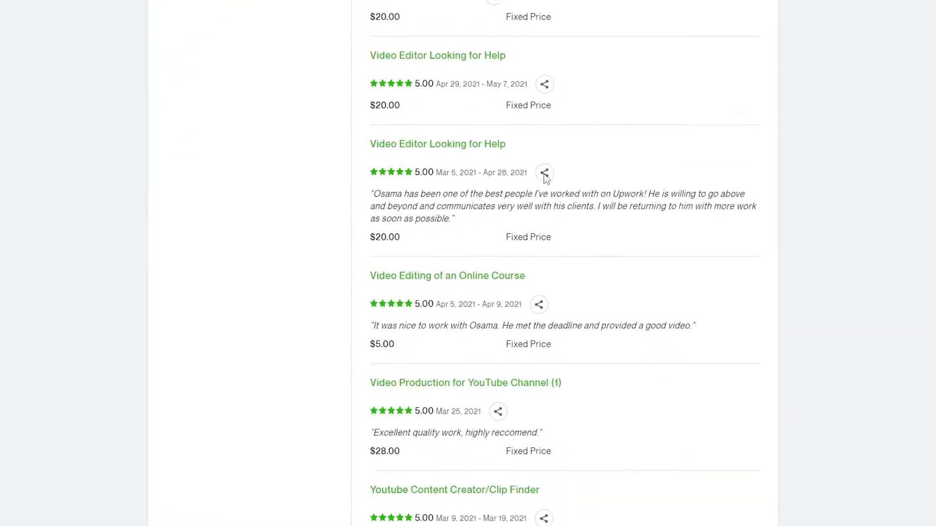
scroll(544, 177, "up", 13)
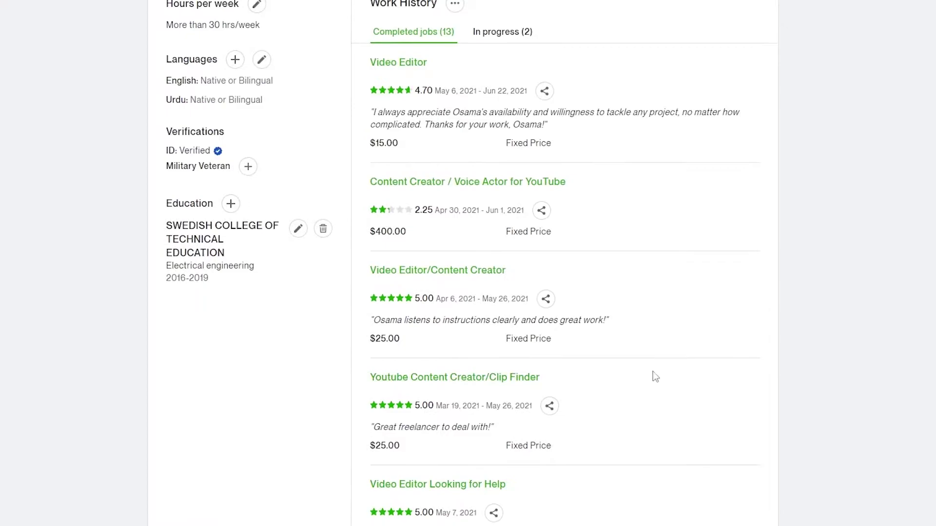
scroll(652, 375, "down", 10)
scroll(623, 282, "down", 12)
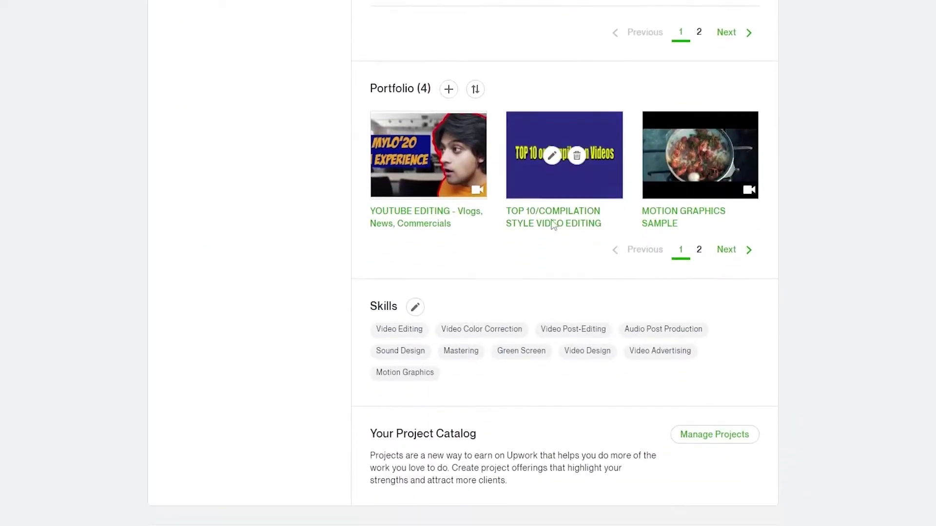
scroll(512, 250, "up", 20)
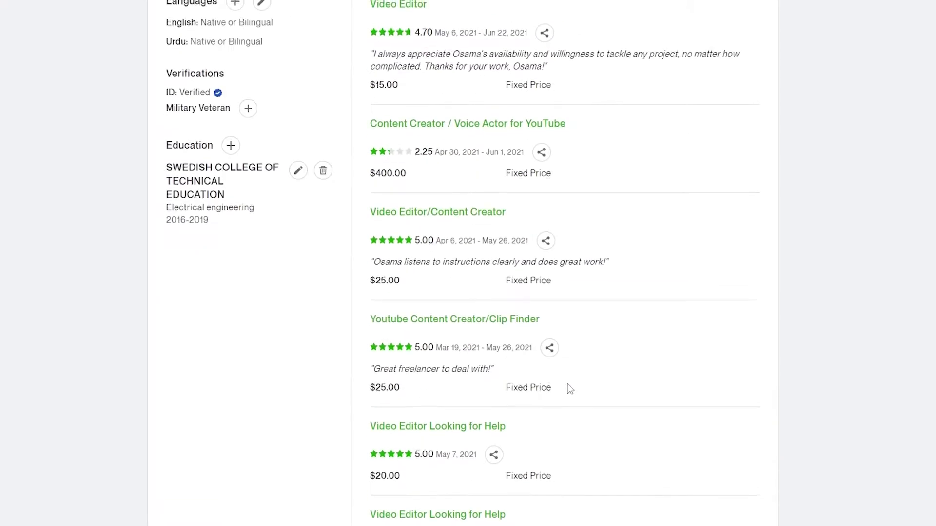
scroll(558, 399, "down", 5)
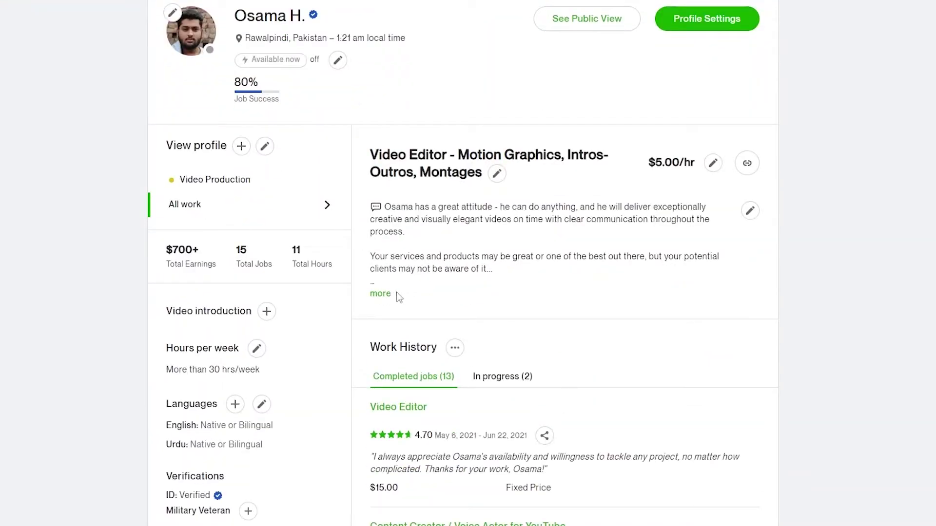
left_click(395, 292)
- Scroll down past work history to review the Portfolio section
scroll(394, 288, "down", 8)
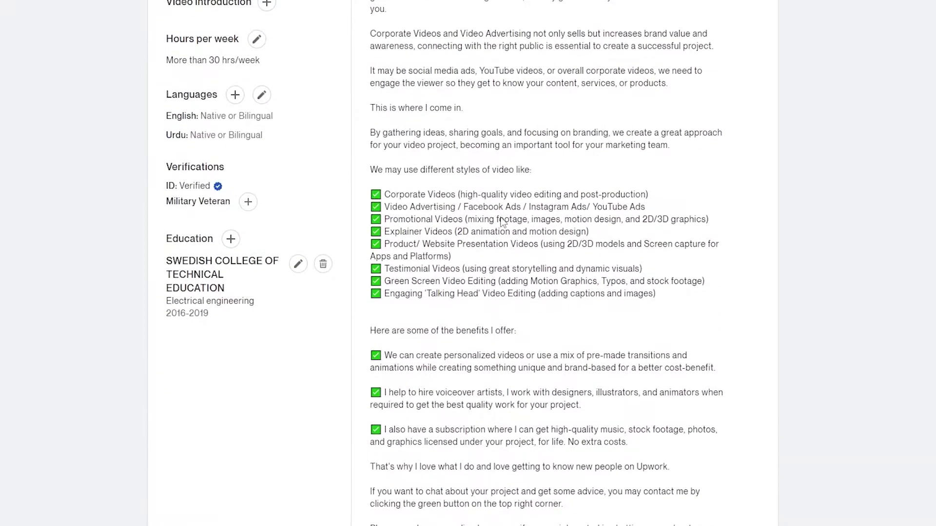
scroll(501, 218, "down", 3)
scroll(487, 244, "up", 6)
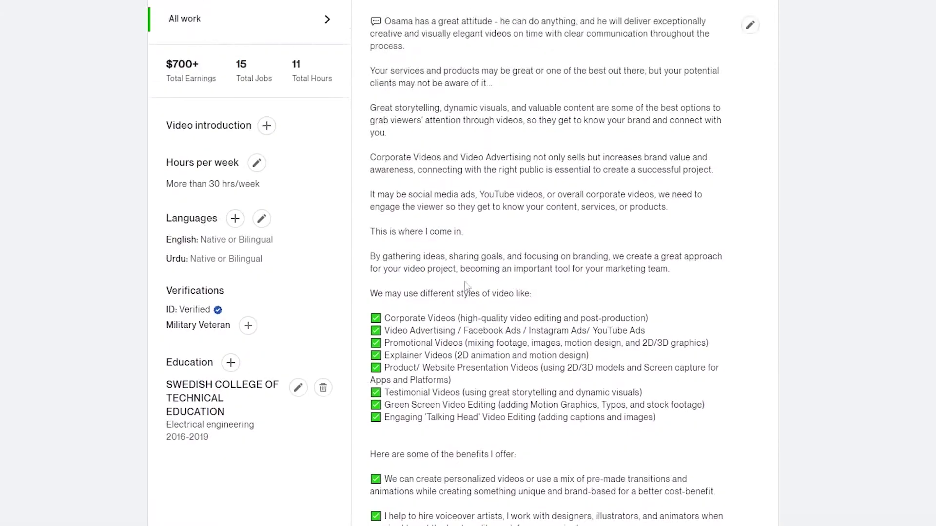
scroll(501, 358, "up", 8)
scroll(452, 316, "down", 3)
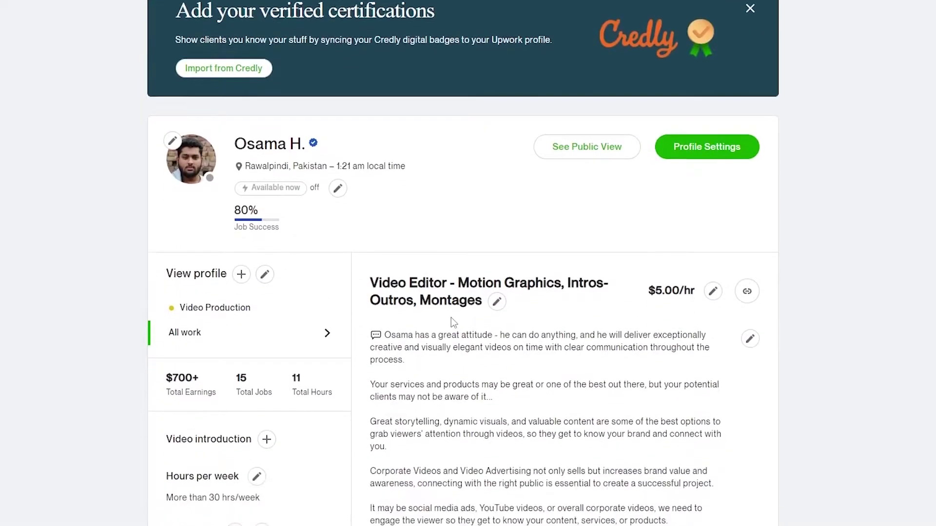
scroll(546, 243, "up", 3)
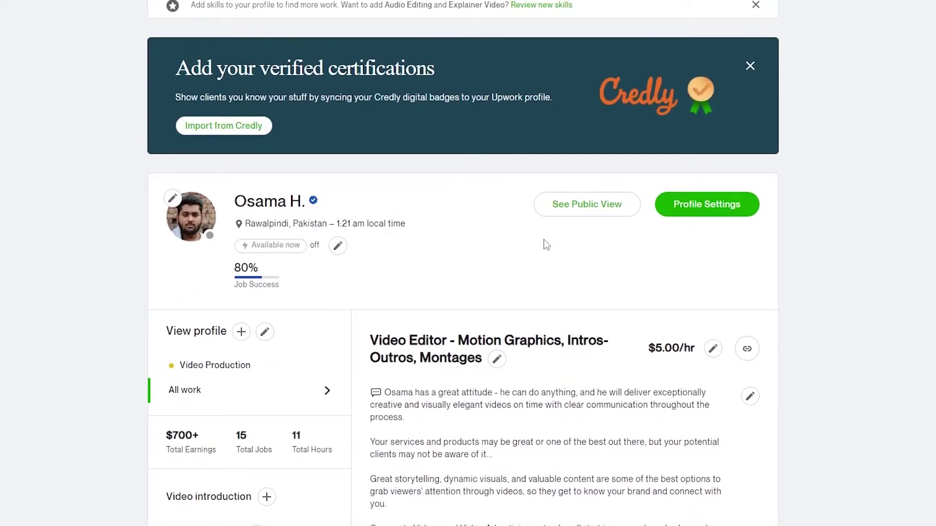
scroll(546, 245, "down", 3)
scroll(546, 245, "down", 1)
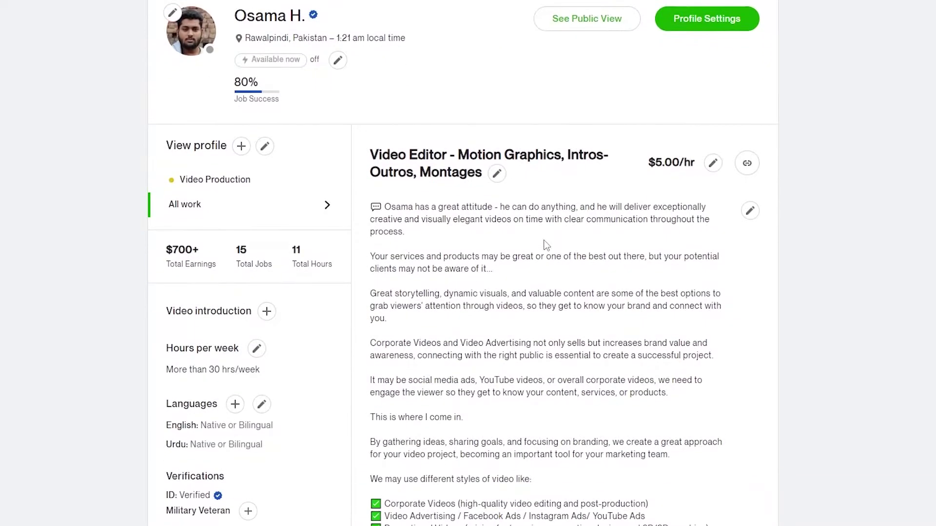
scroll(546, 245, "down", 15)
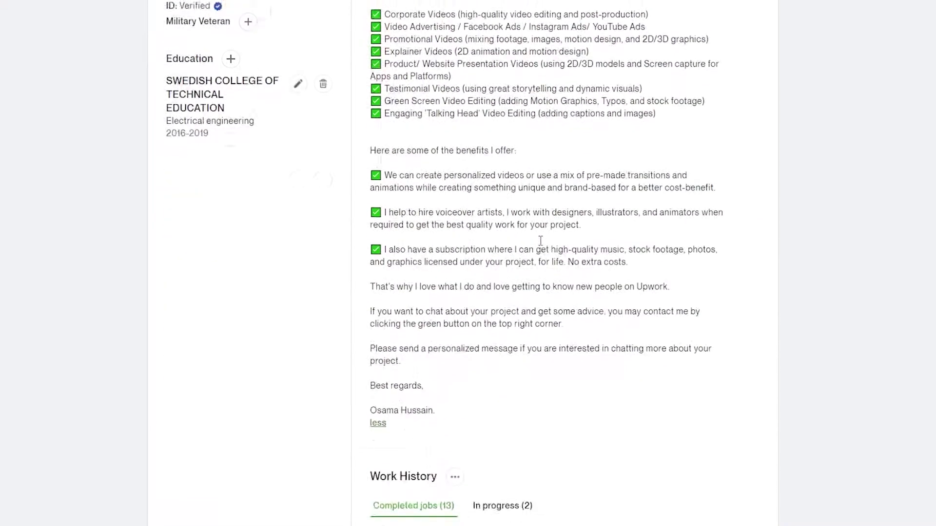
scroll(541, 241, "down", 20)
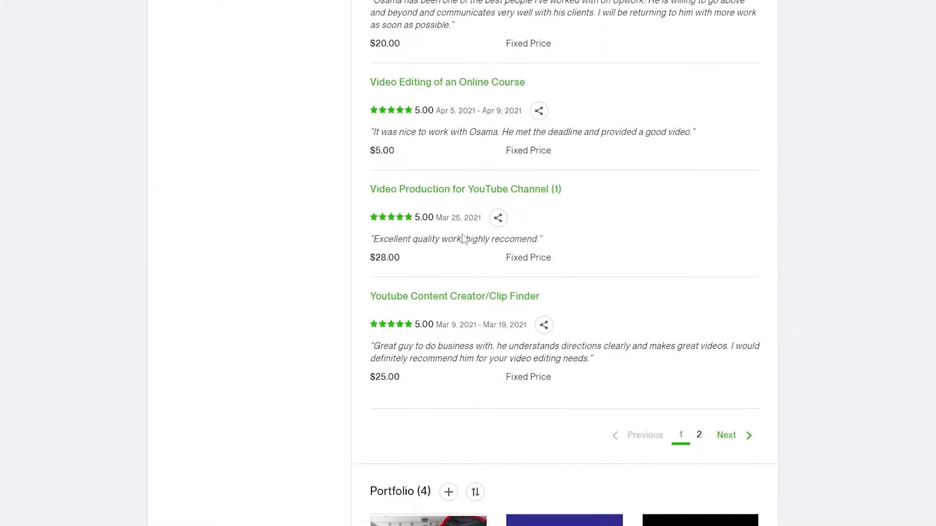
scroll(533, 238, "down", 4)
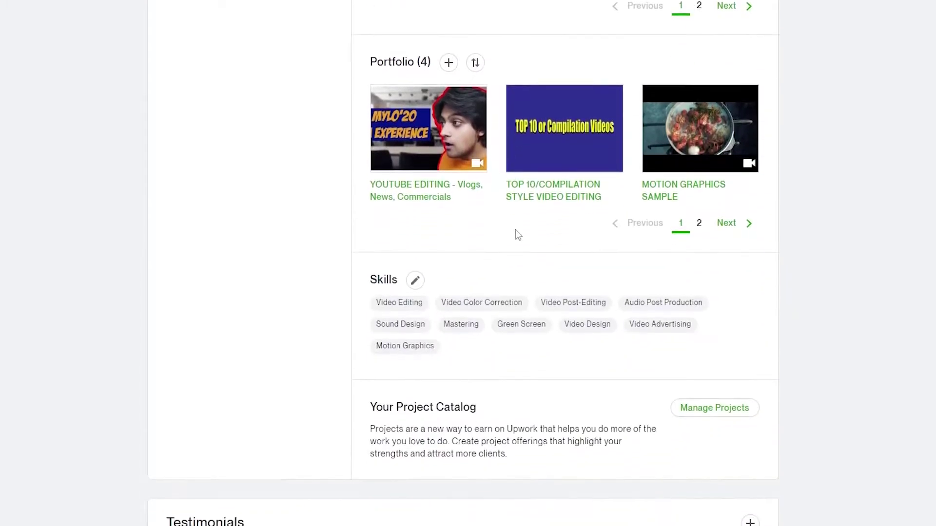
scroll(476, 262, "up", 1)
mouse_move(451, 218)
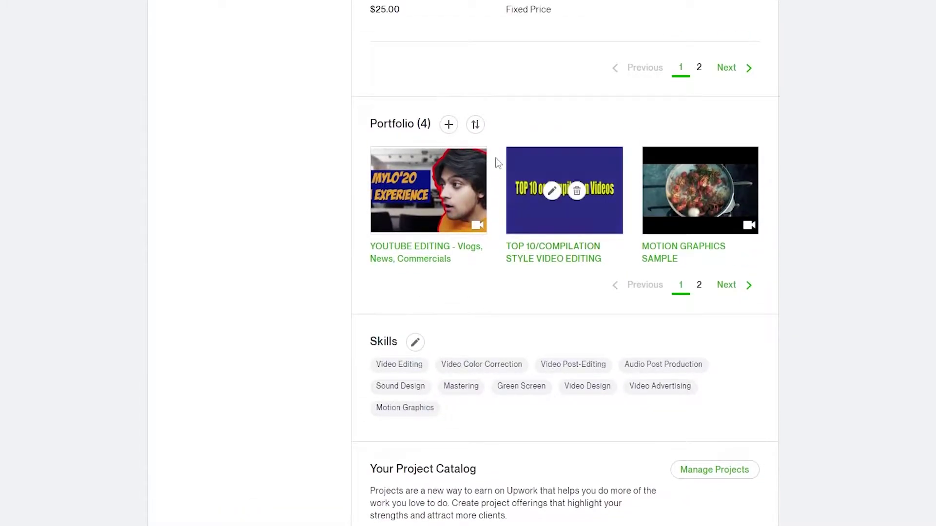
mouse_move(536, 183)
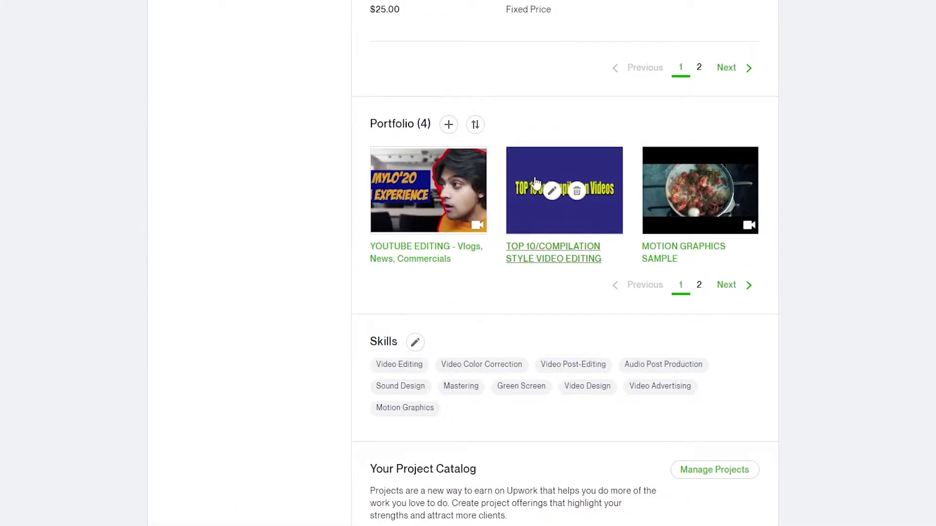
left_click(476, 130)
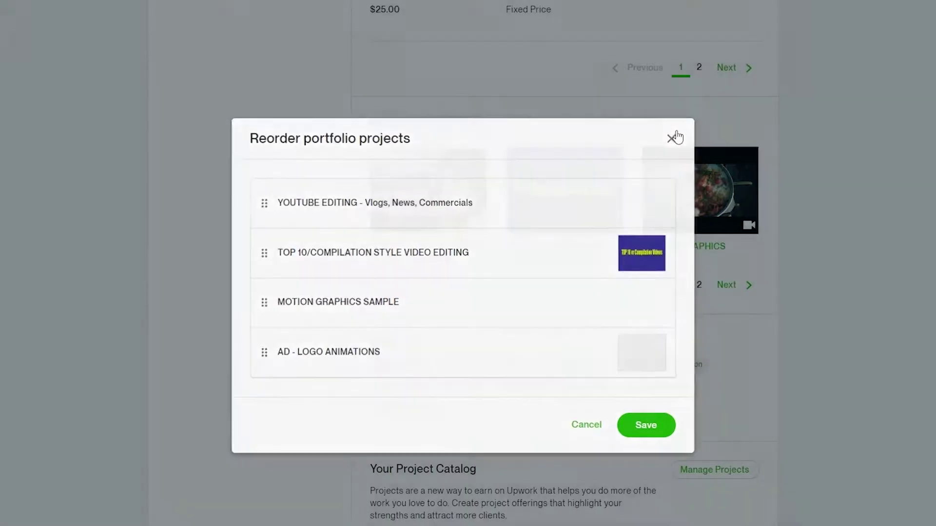
left_click(674, 138)
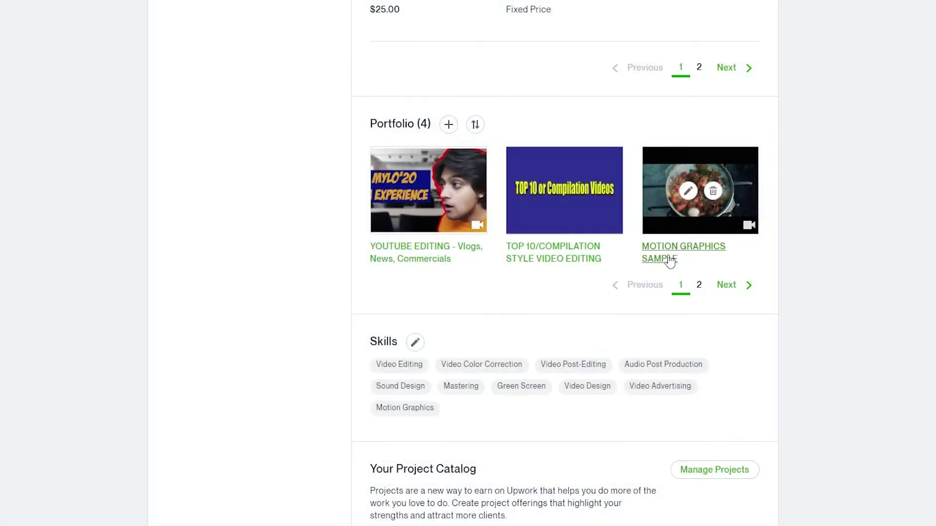
left_click(698, 291)
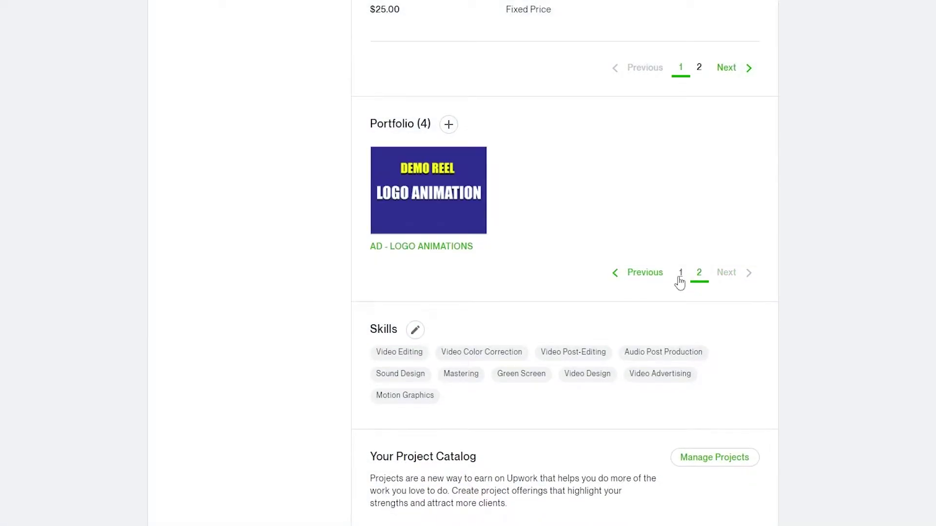
left_click(681, 276)
mouse_move(683, 200)
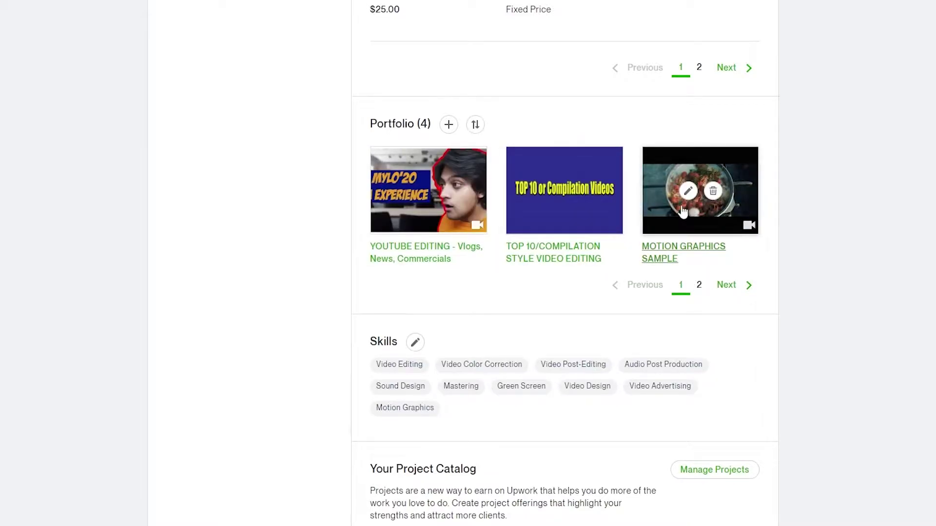
scroll(876, 239, "up", 1)
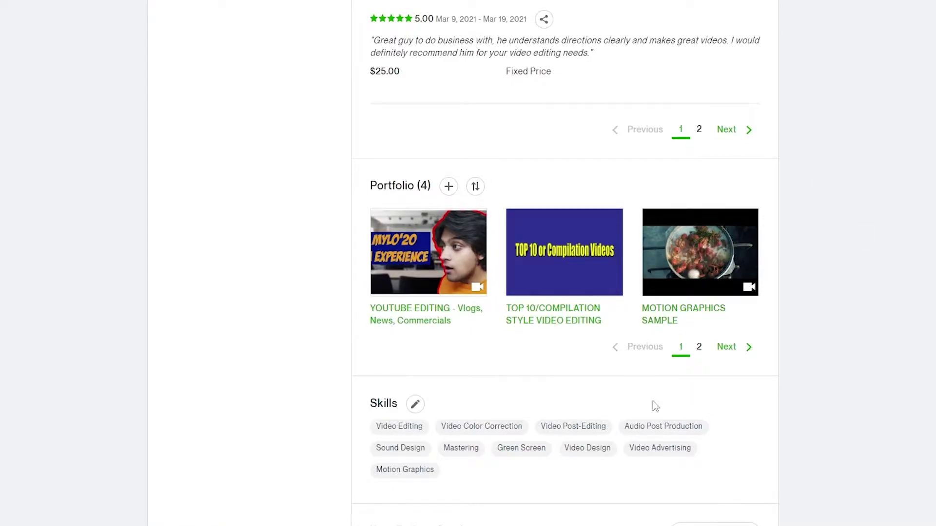
scroll(656, 400, "up", 3)
scroll(659, 399, "up", 20)
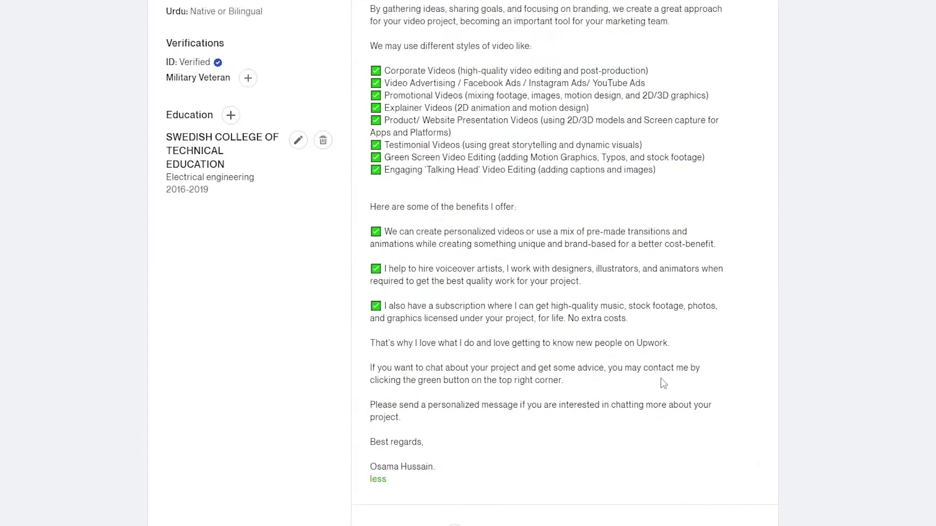
scroll(664, 382, "up", 6)
scroll(362, 174, "down", 5)
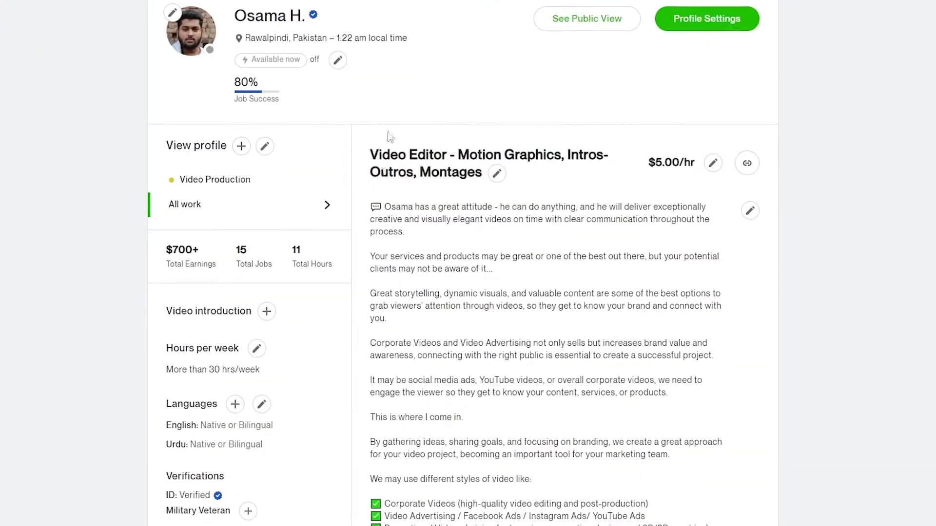
scroll(384, 203, "down", 9)
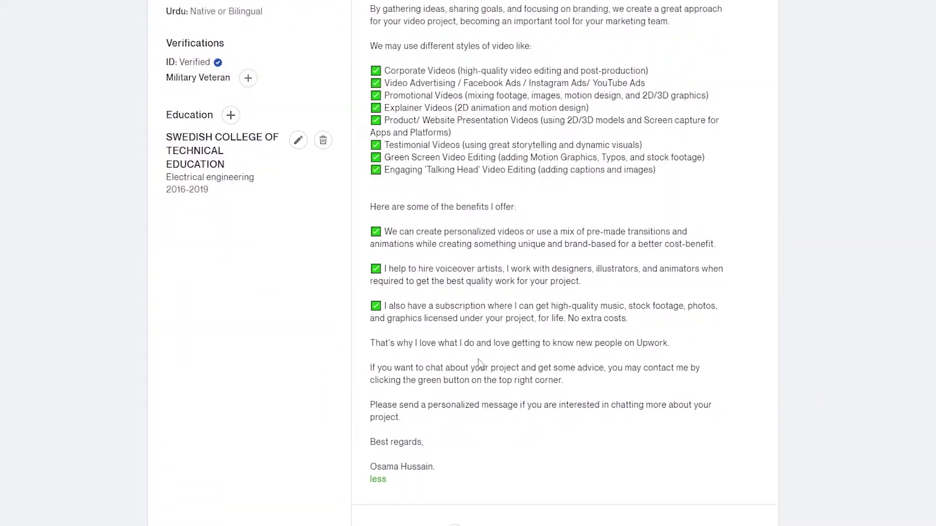
scroll(494, 380, "up", 4)
scroll(494, 380, "up", 7)
scroll(482, 291, "down", 2)
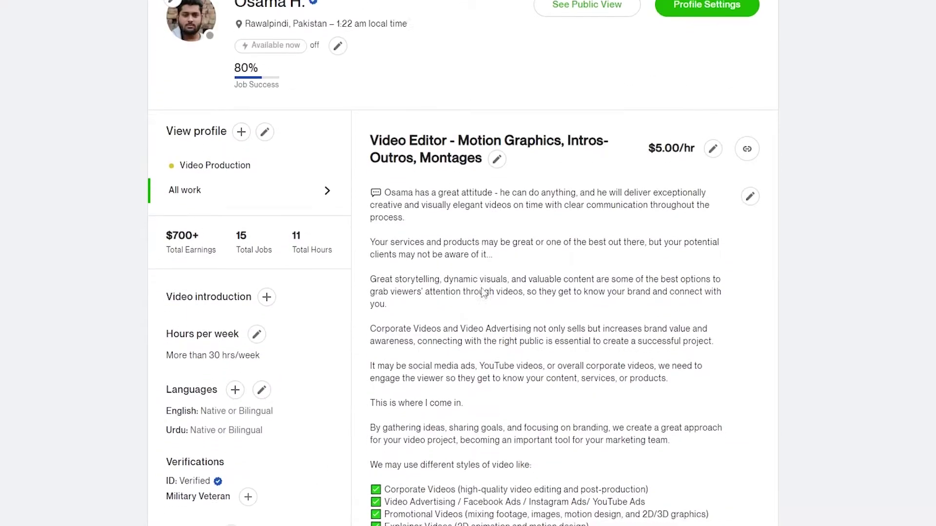
scroll(482, 291, "down", 7)
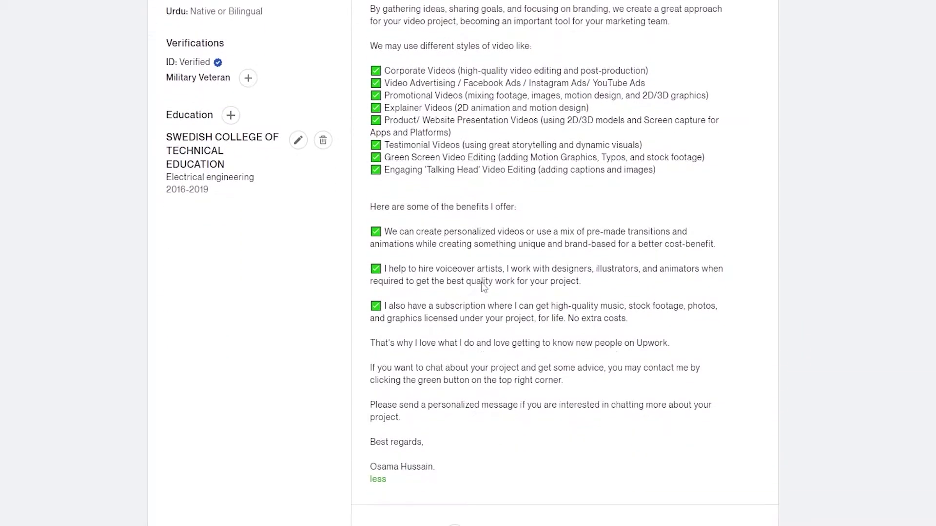
scroll(447, 457, "up", 8)
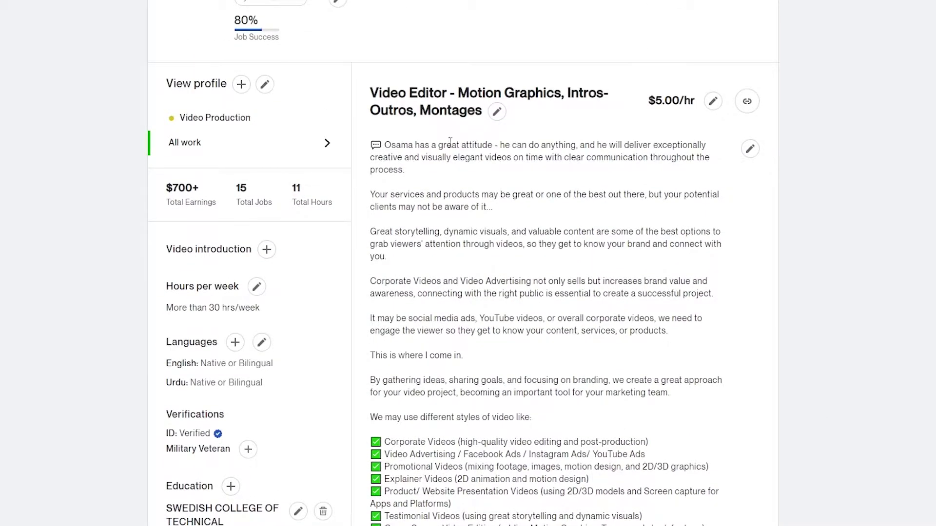
scroll(473, 293, "down", 1)
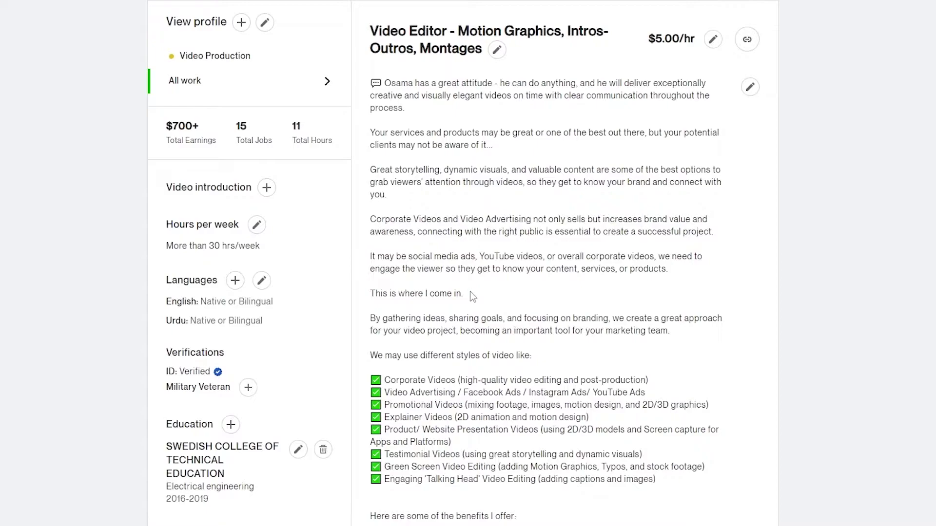
scroll(472, 296, "down", 3)
scroll(468, 292, "up", 3)
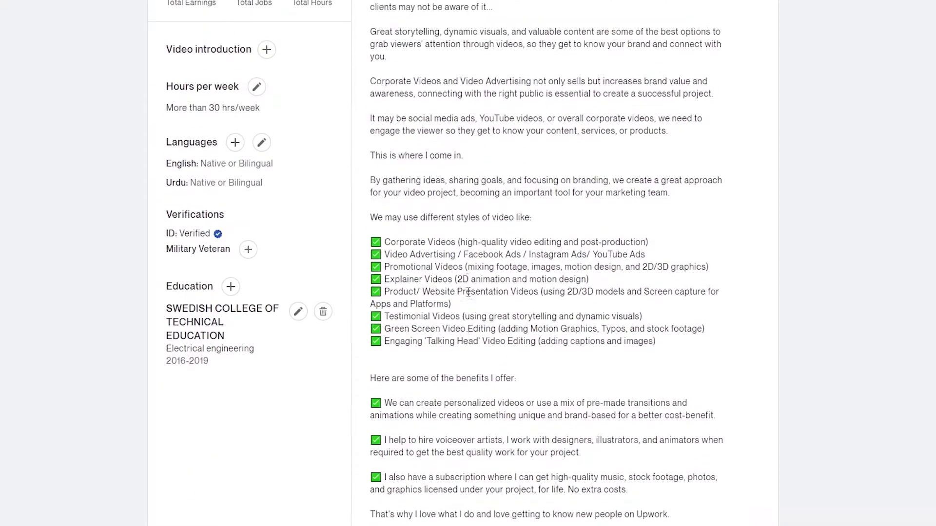
scroll(399, 131, "down", 3)
scroll(399, 131, "down", 3)
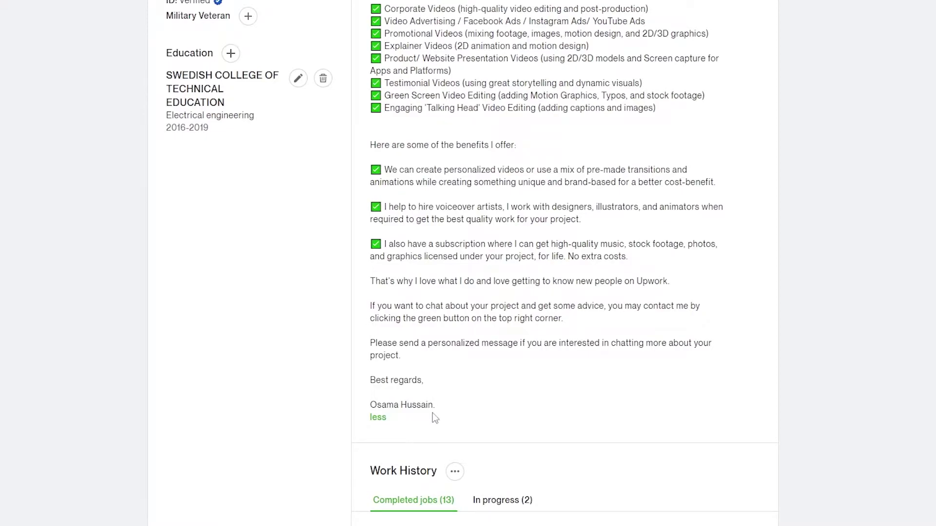
scroll(436, 418, "up", 6)
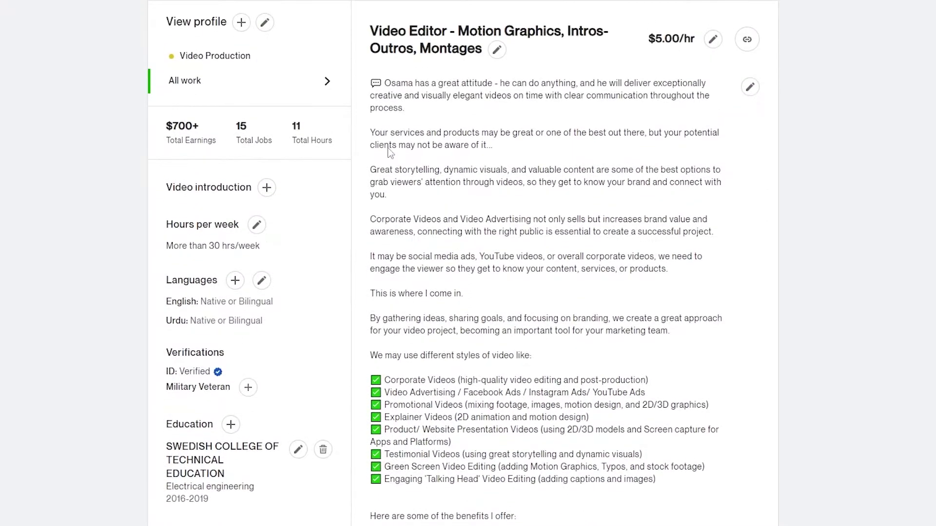
scroll(389, 146, "down", 3)
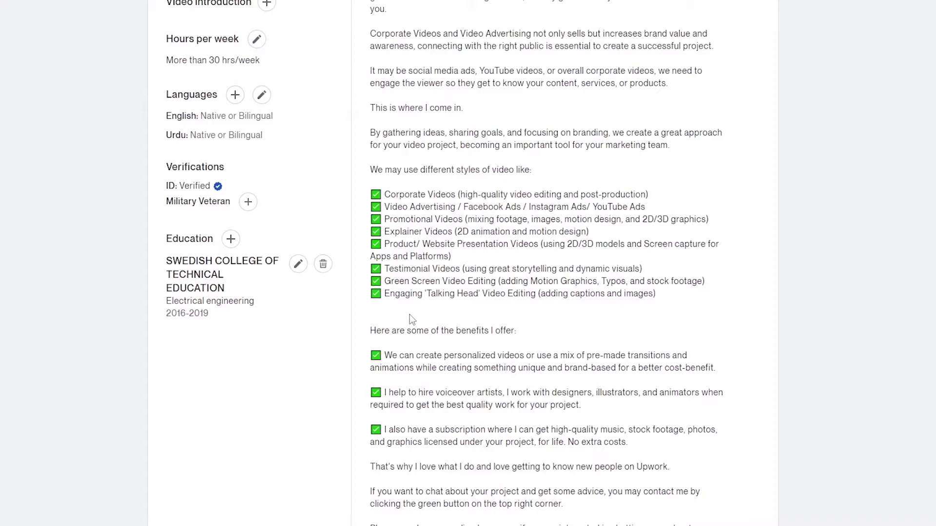
scroll(409, 314, "up", 3)
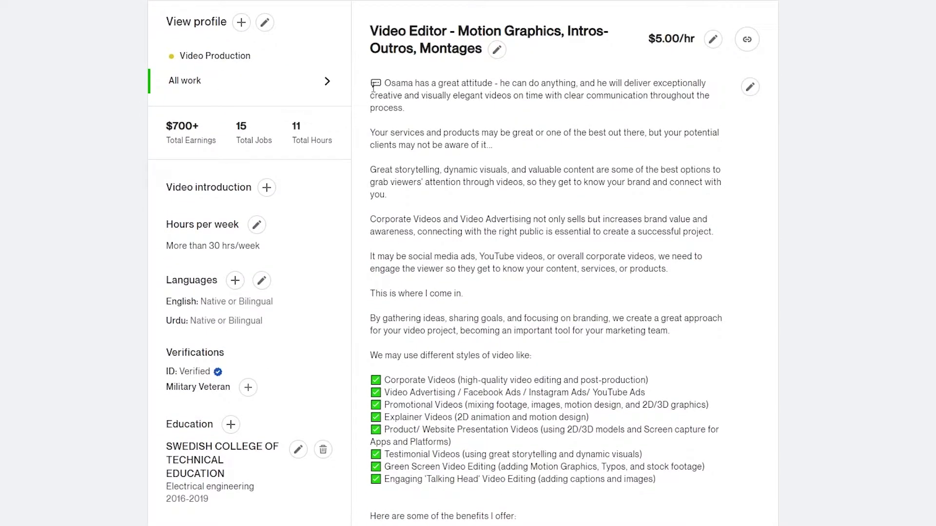
left_click_drag(373, 87, 689, 336)
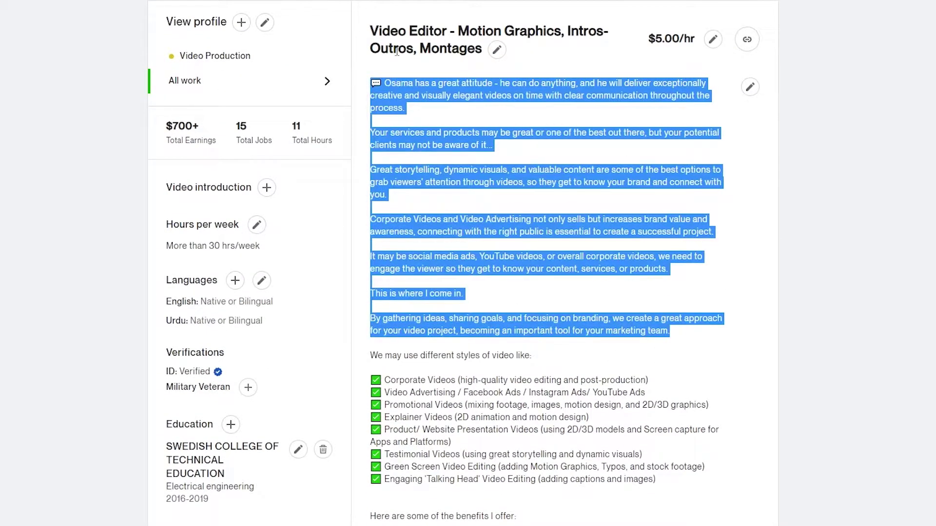
left_click(847, 277)
scroll(847, 277, "down", 9)
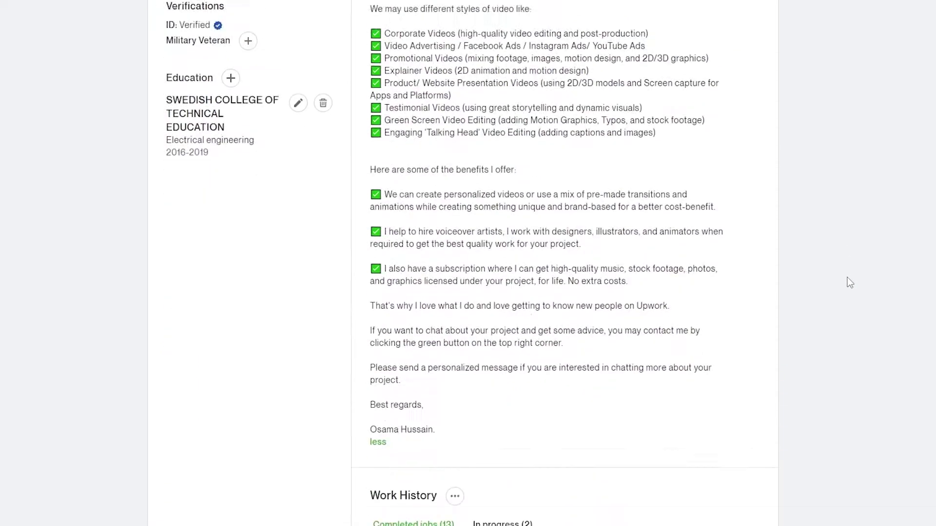
scroll(481, 228, "down", 13)
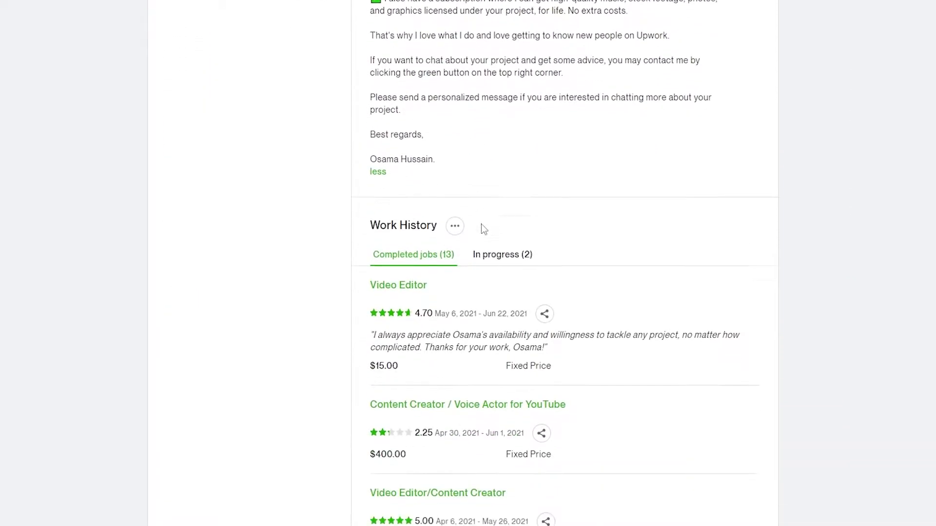
- Preview the TOP 10/COMPILATION STYLE VIDEO EDITING project and its Google Drive video link, then close it
scroll(482, 229, "down", 6)
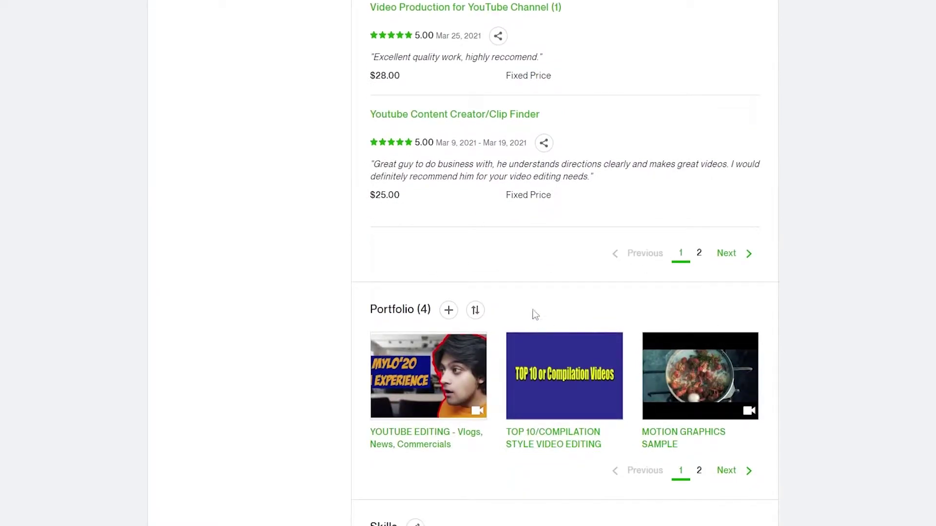
scroll(535, 314, "down", 3)
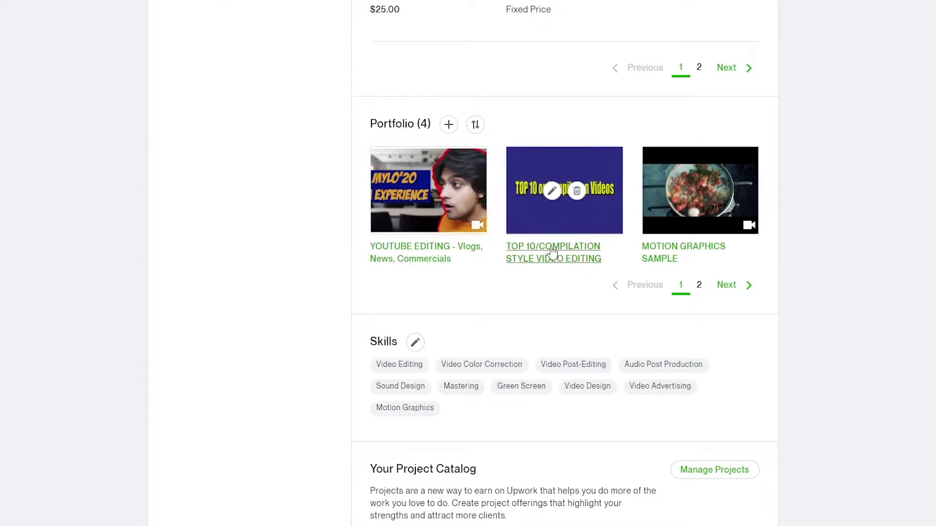
left_click(548, 231)
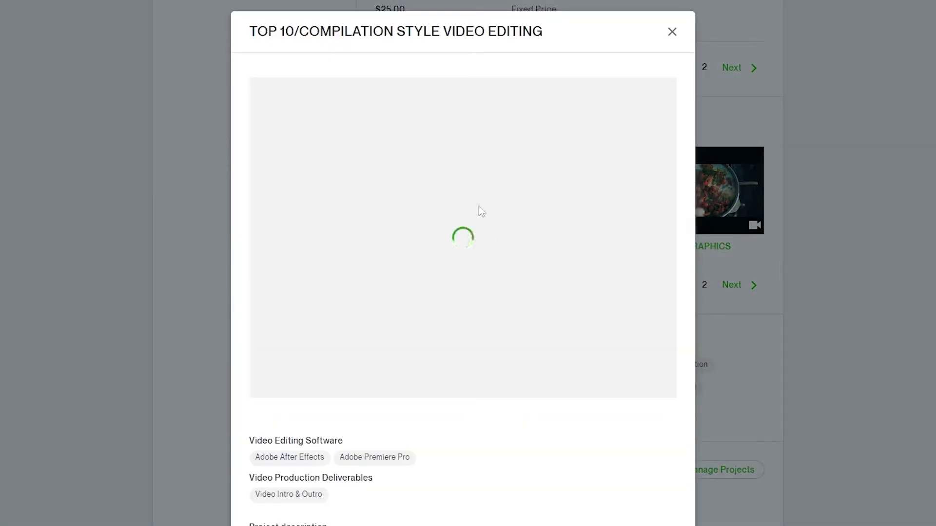
scroll(428, 272, "down", 2)
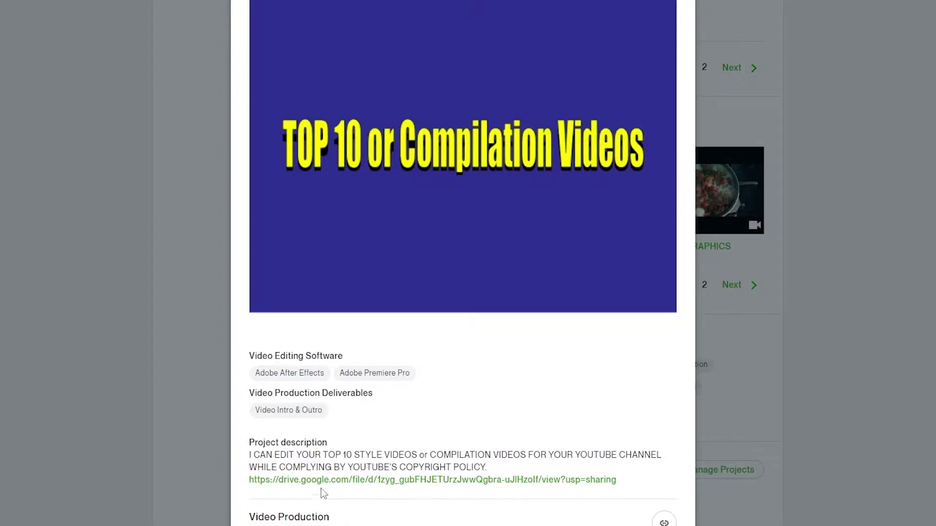
left_click(343, 481)
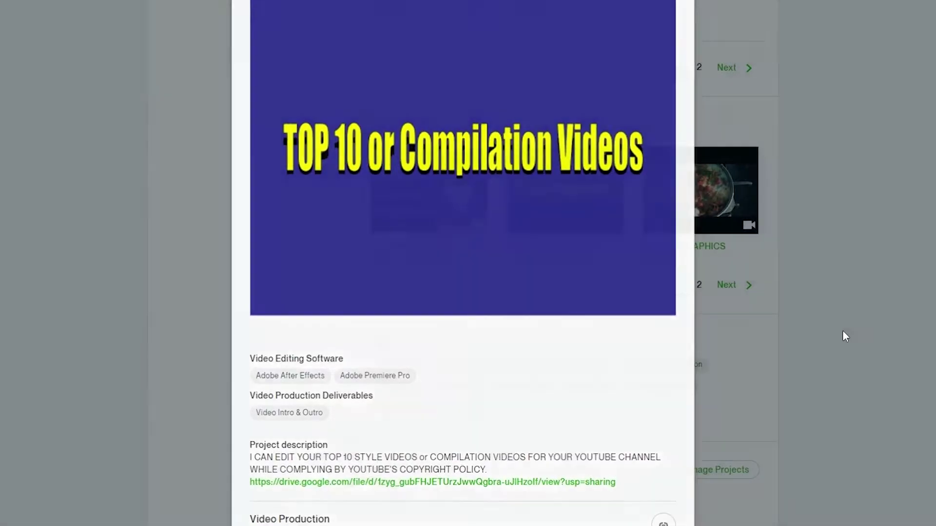
left_click(844, 334)
- Open the Add portfolio project form and review its Project Title, Related Specialized Profile and Completion Date fields
scroll(712, 288, "up", 3)
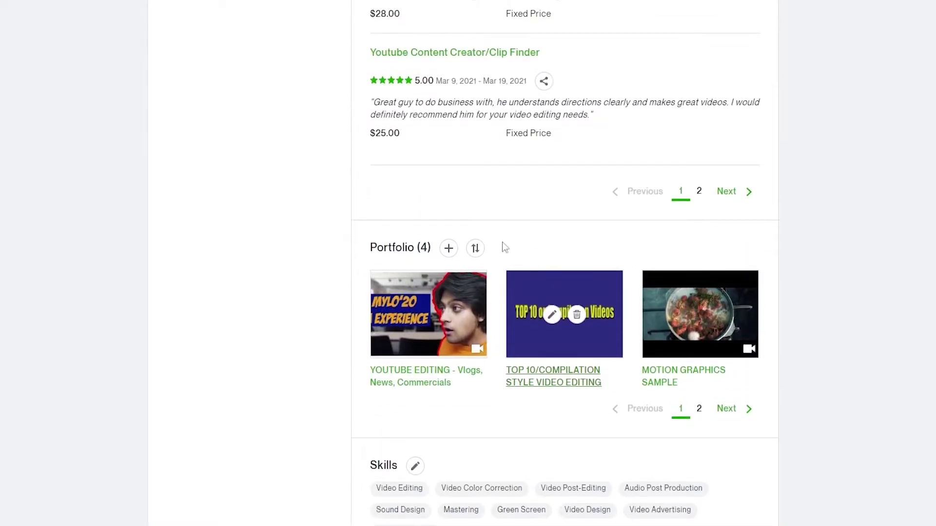
left_click(449, 250)
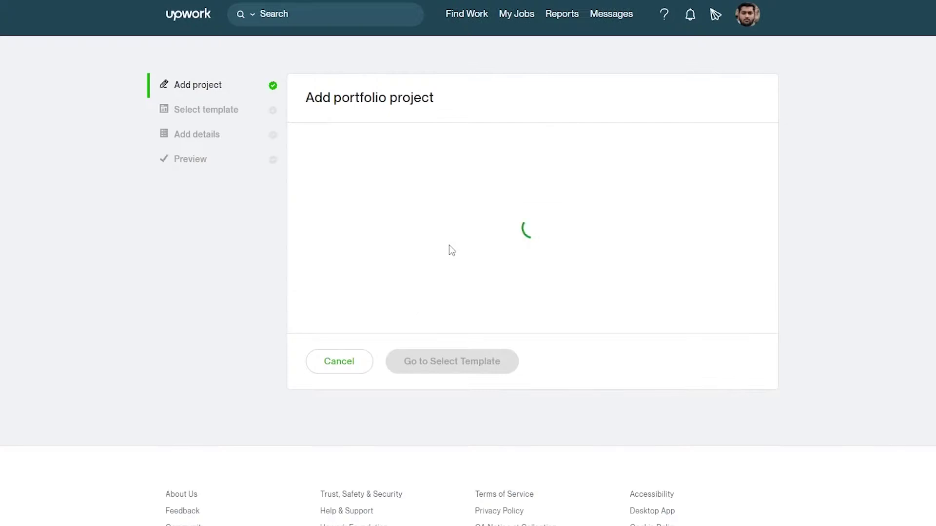
left_click_drag(306, 98, 452, 105)
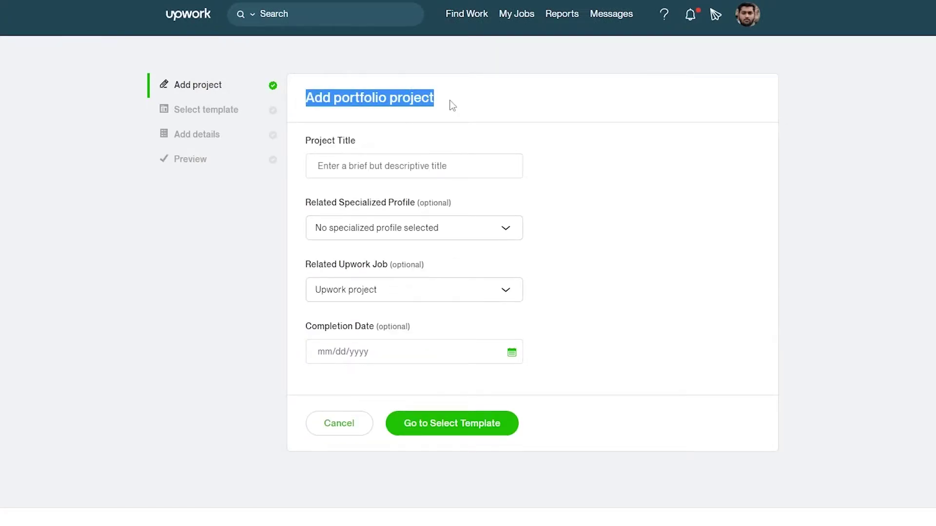
left_click(381, 167)
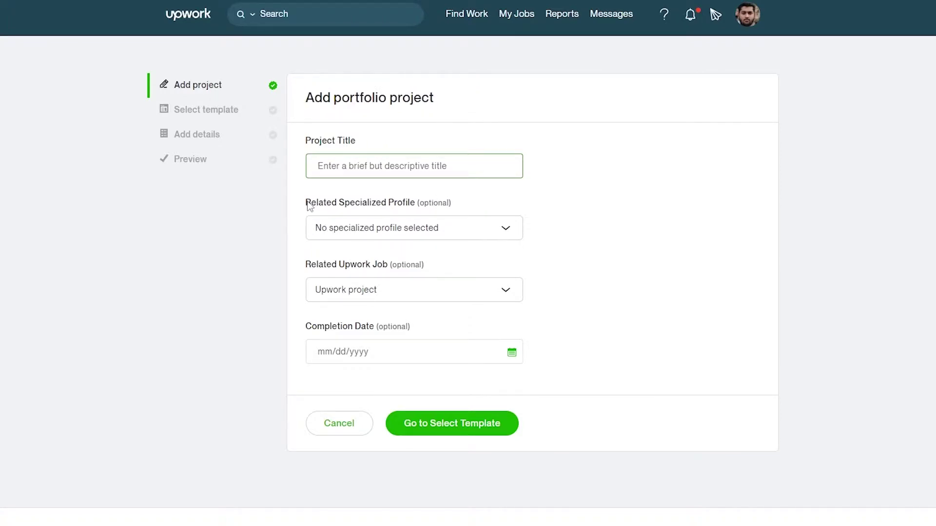
left_click_drag(309, 206, 476, 203)
left_click(561, 196)
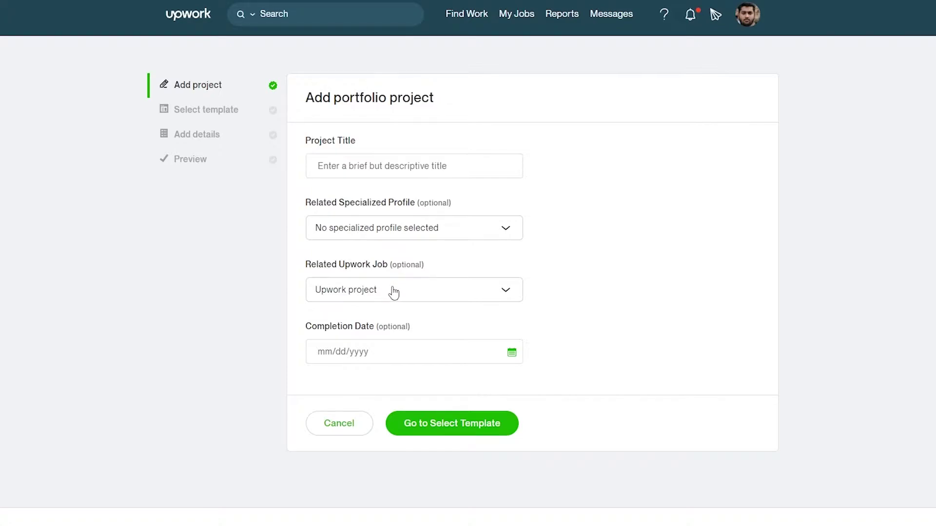
scroll(395, 292, "down", 2)
left_click(351, 292)
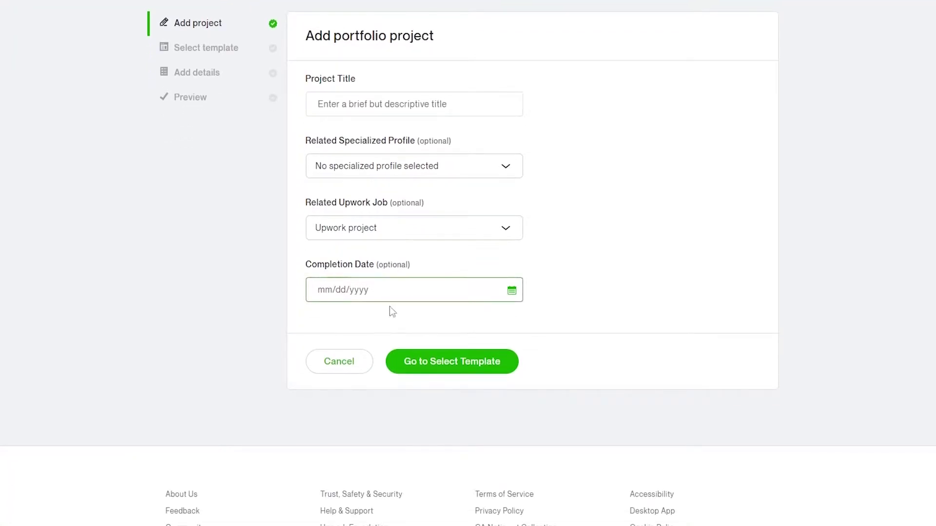
scroll(341, 273, "up", 2)
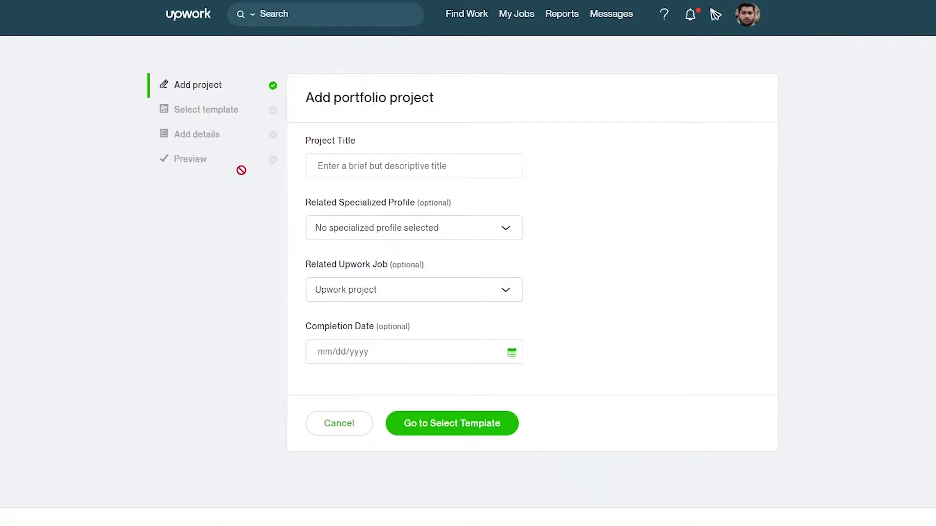
left_click(390, 173)
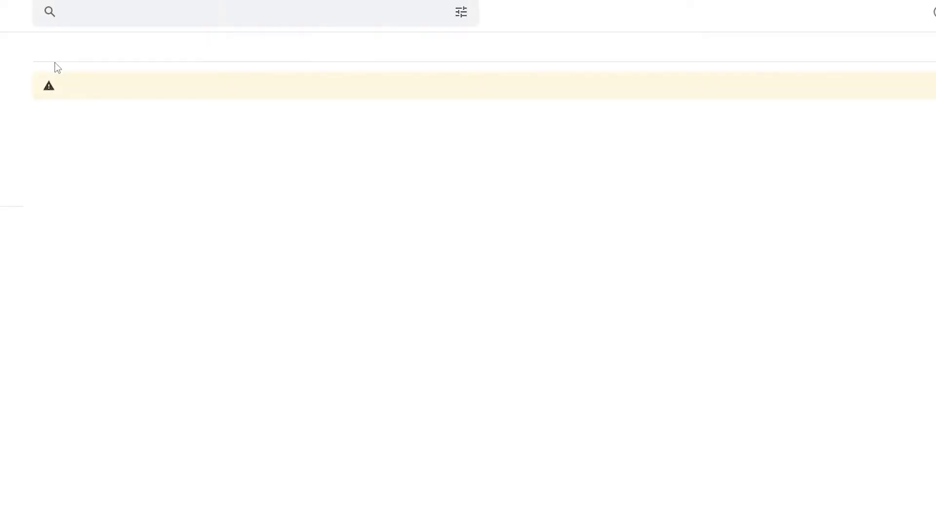
- Browse the Zinho Explains folders in Google Drive to locate the digital planner tutorial video
double_click(122, 147)
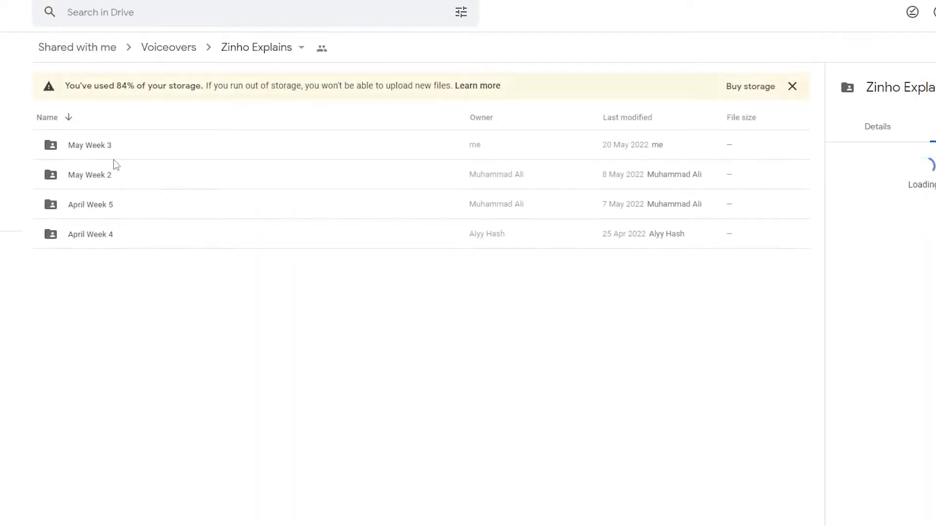
left_click(108, 235)
double_click(108, 235)
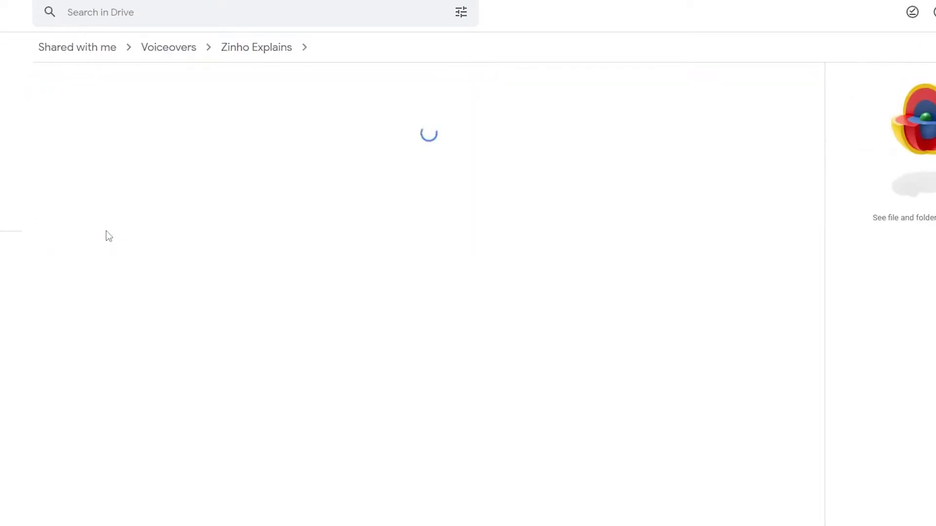
double_click(86, 213)
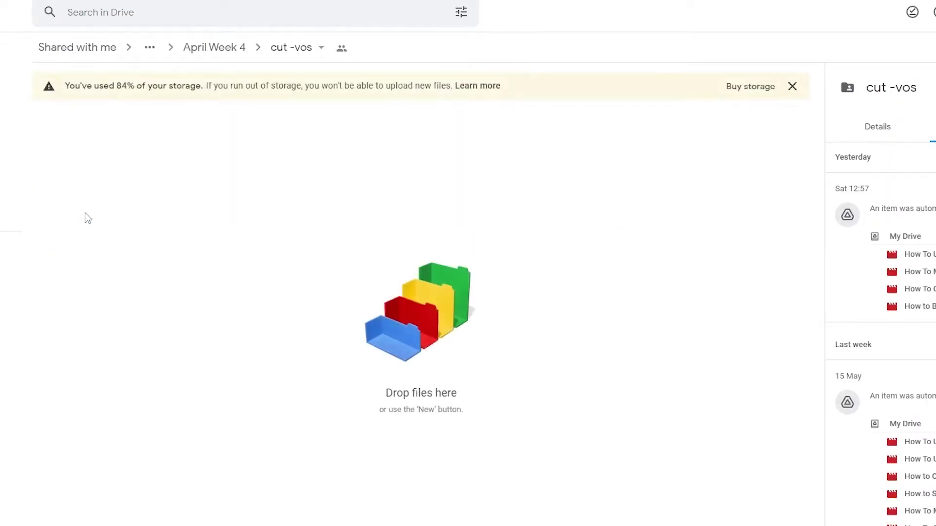
key("alt+Left")
key("alt+Left")
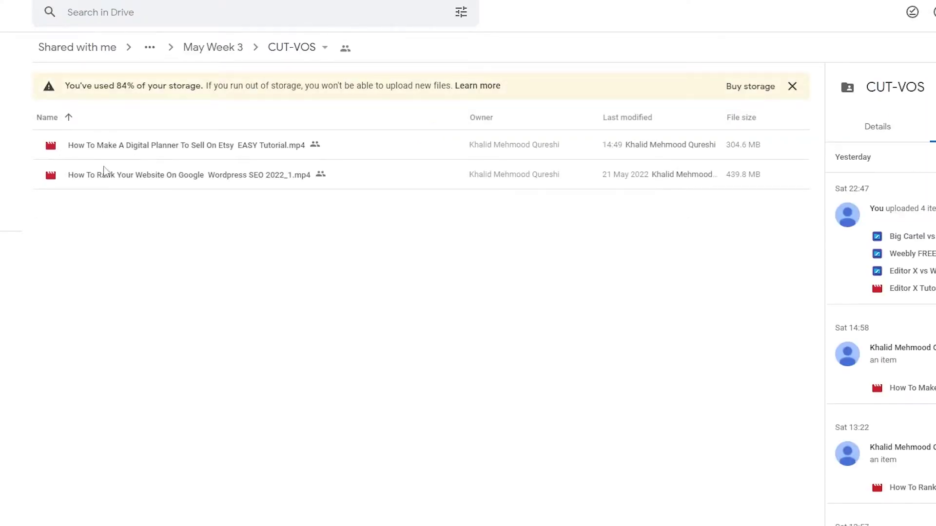
- Copy the shareable link of the How To Make A Digital Planner To Sell On Etsy video
left_click(134, 146)
right_click(136, 147)
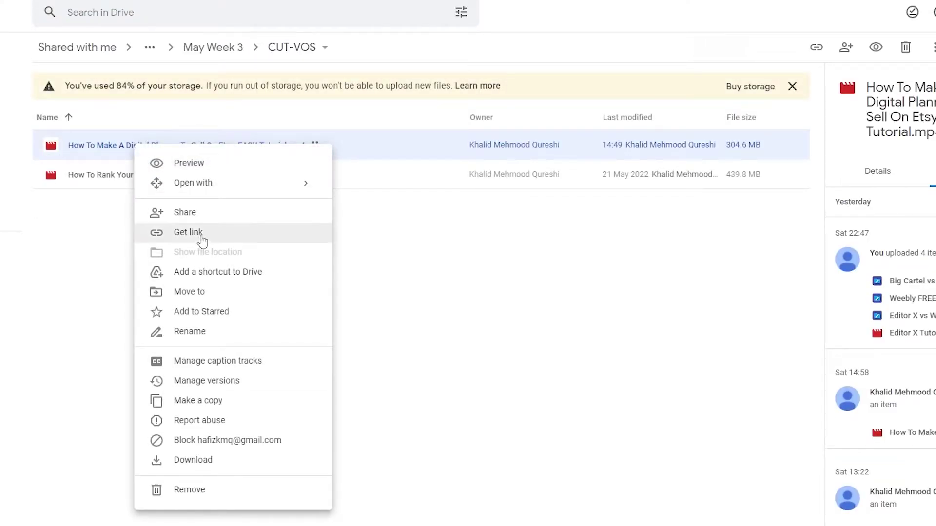
left_click(201, 233)
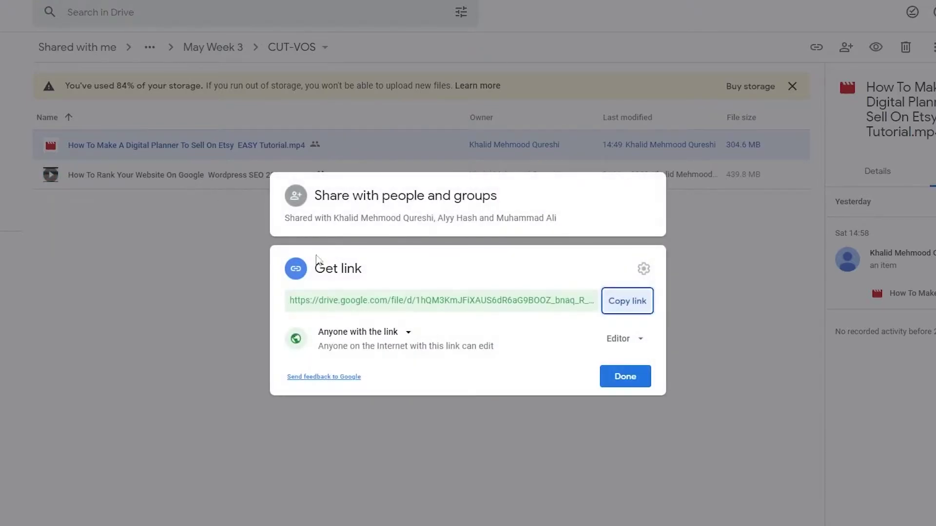
left_click(630, 300)
left_click(627, 381)
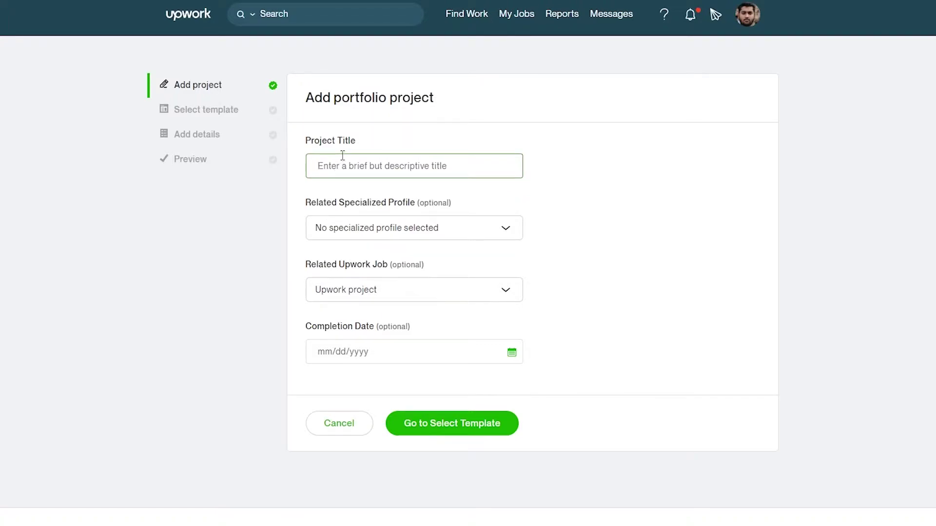
- Title the project 'Simple How-to Voiceover'
key("ctrl+v")
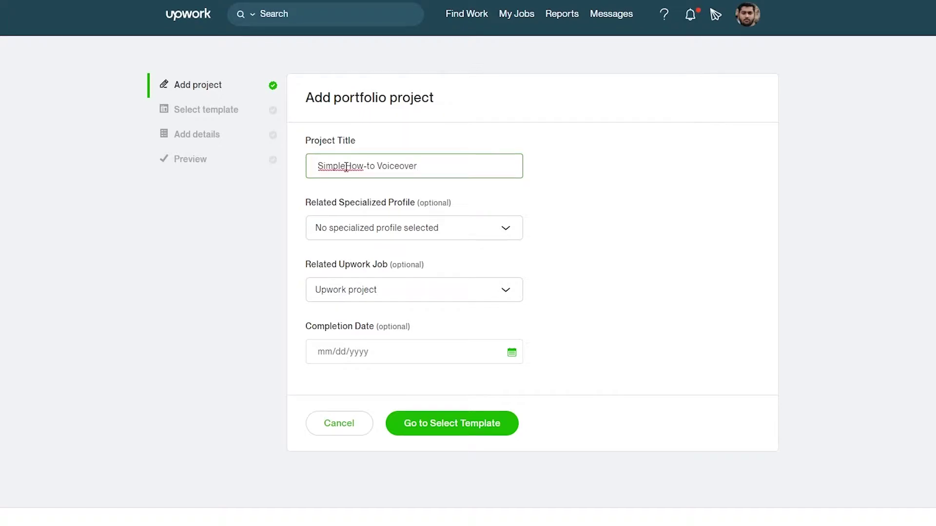
left_click(345, 166)
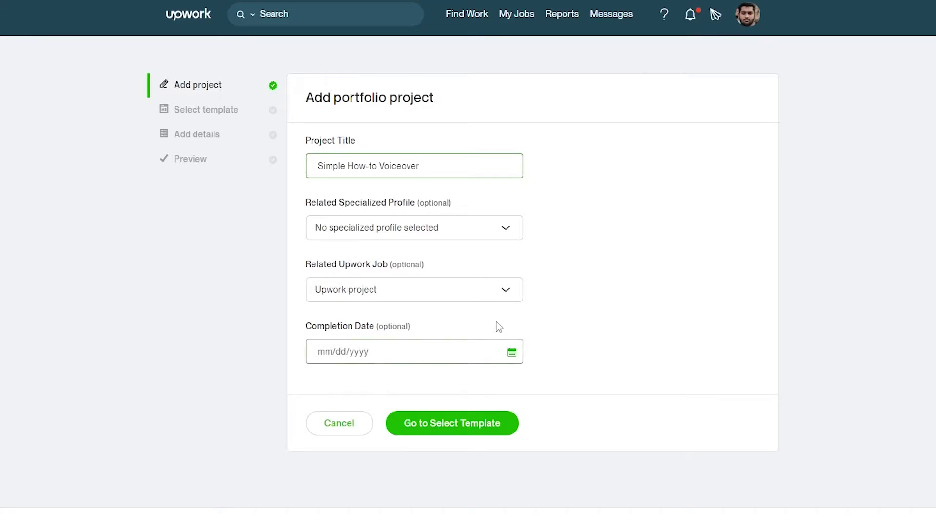
left_click(449, 210)
- Link the project to the Content Creator / Voice Actor for YouTube job
left_click(447, 234)
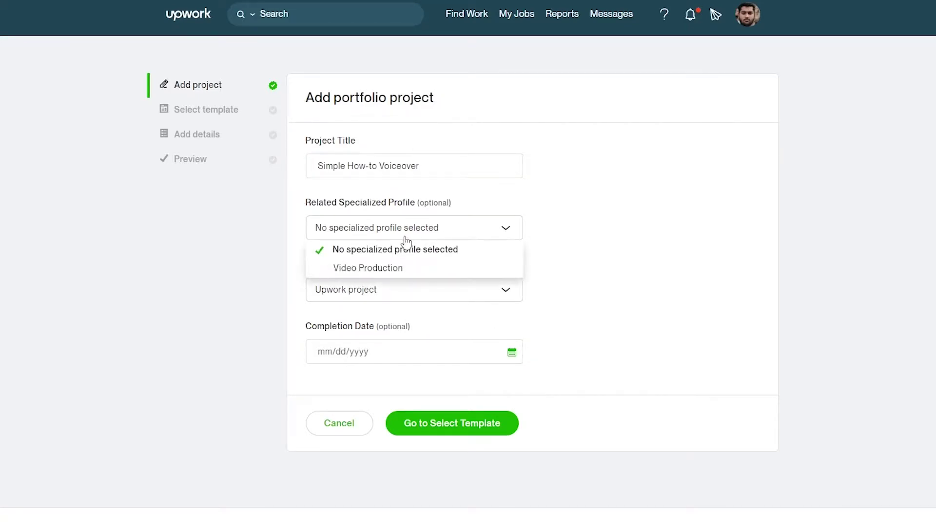
left_click(402, 233)
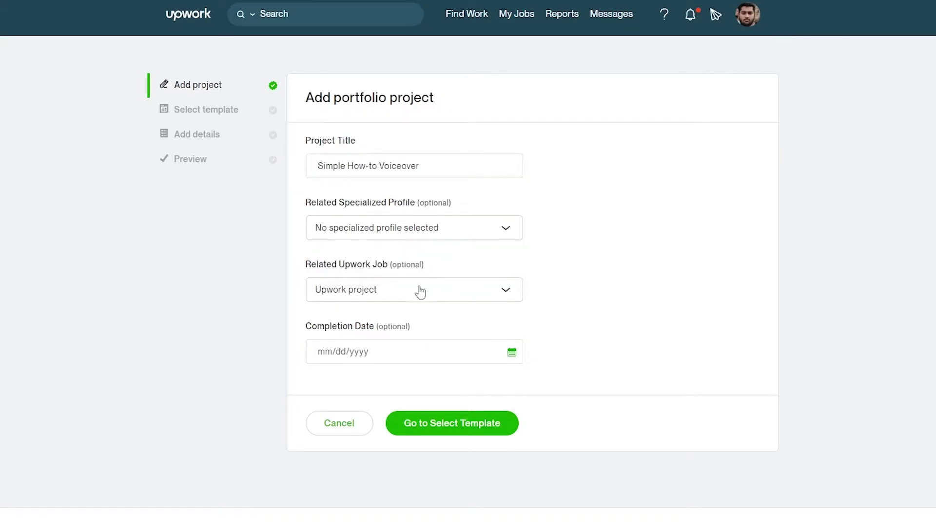
left_click(410, 294)
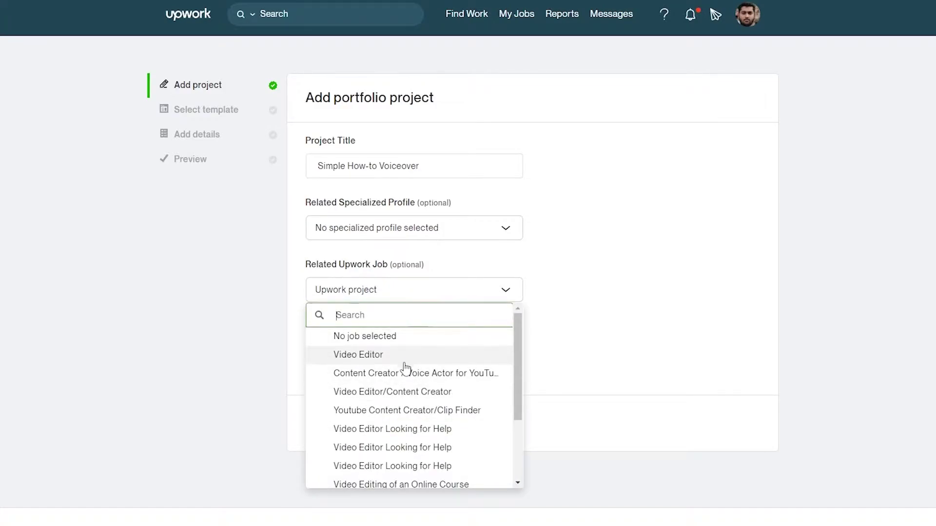
scroll(406, 375, "down", 5)
scroll(409, 352, "up", 1)
scroll(408, 352, "up", 2)
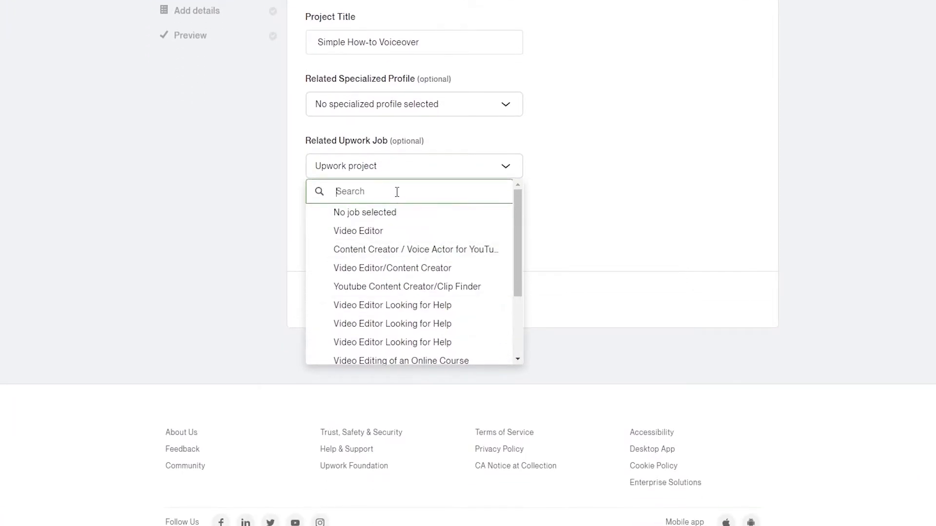
type("v")
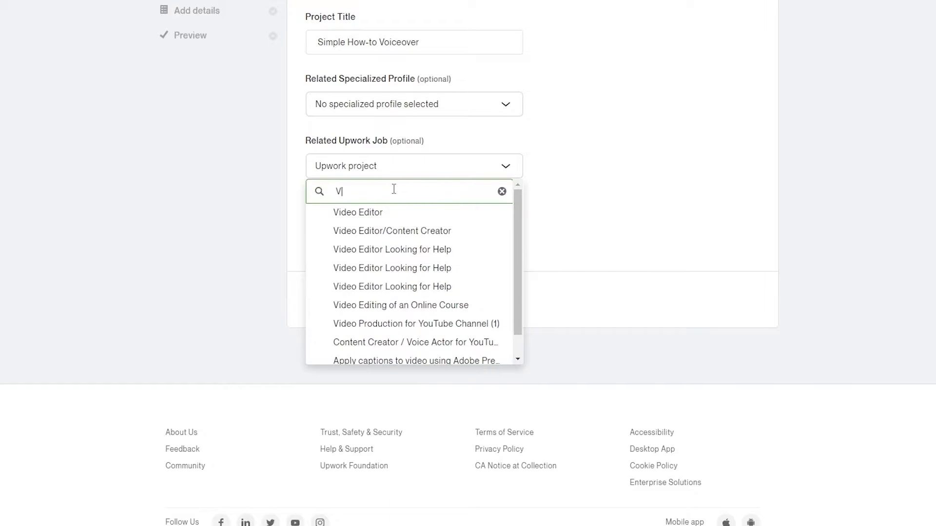
left_click(371, 212)
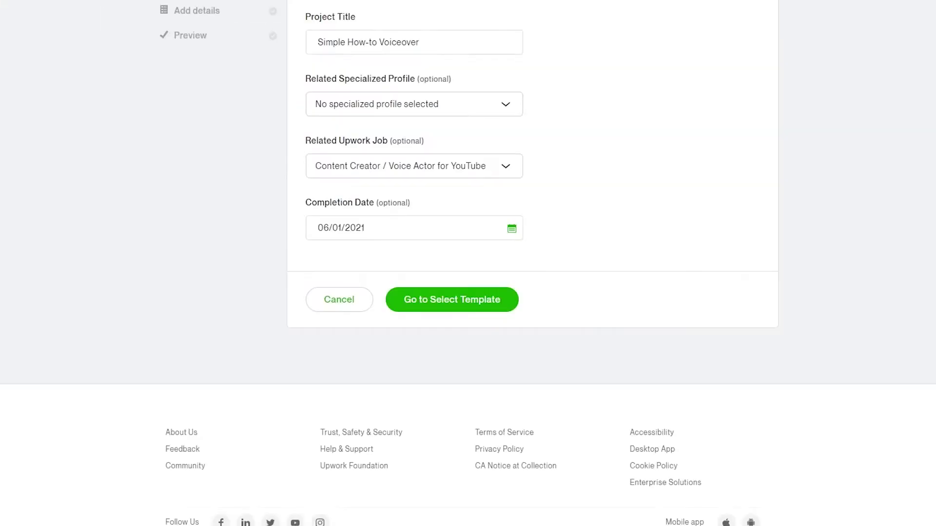
- Set the completion date to May 14, 2021 and continue to template selection
left_click(333, 233)
left_click(511, 229)
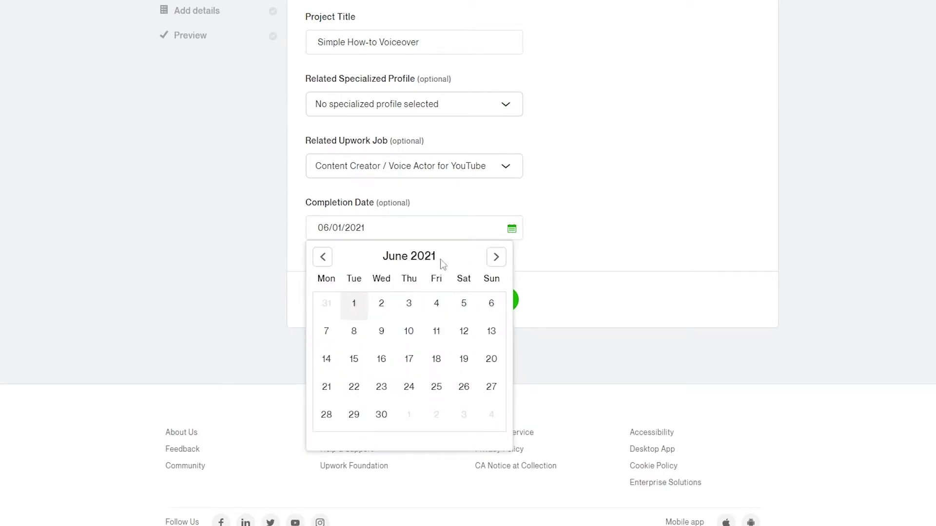
left_click(323, 257)
left_click(443, 365)
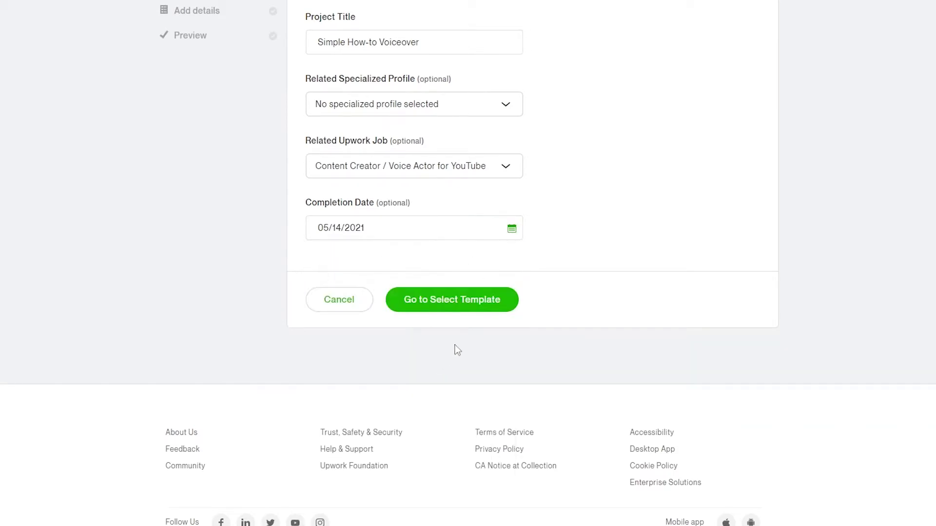
left_click(447, 303)
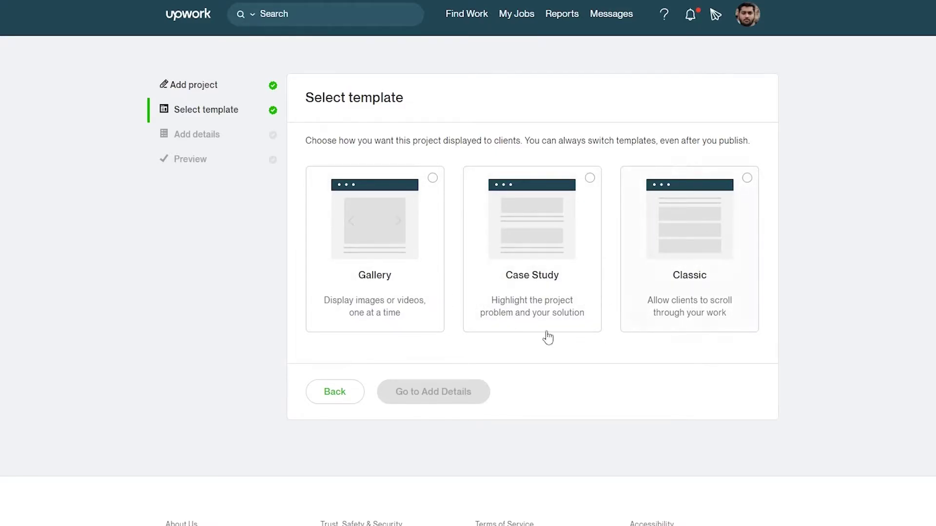
- Choose the Gallery template, try pasting the Drive link as a video, then discard the dialog
left_click(400, 300)
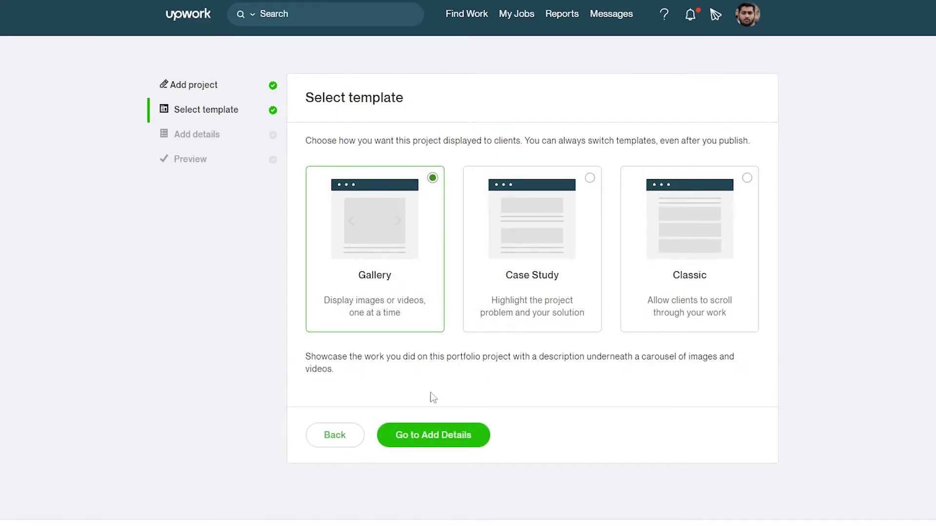
left_click(437, 436)
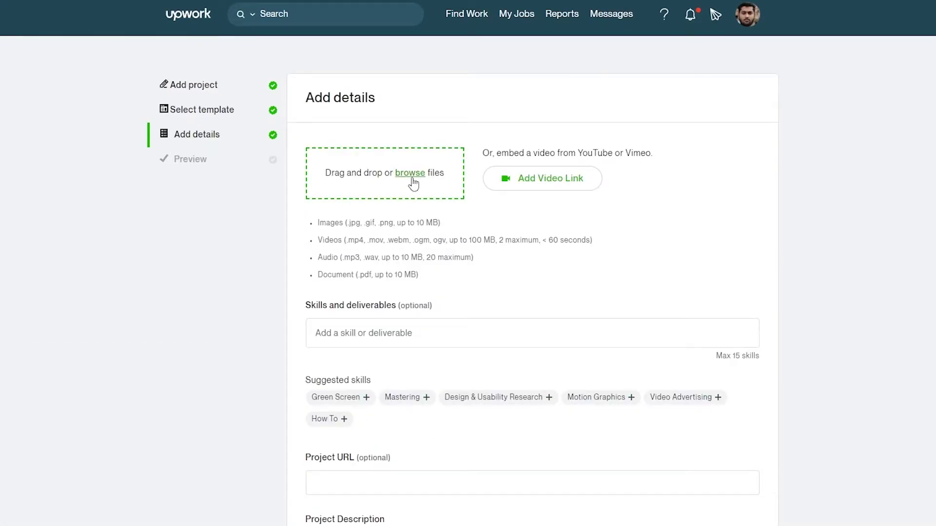
left_click(517, 190)
left_click(331, 248)
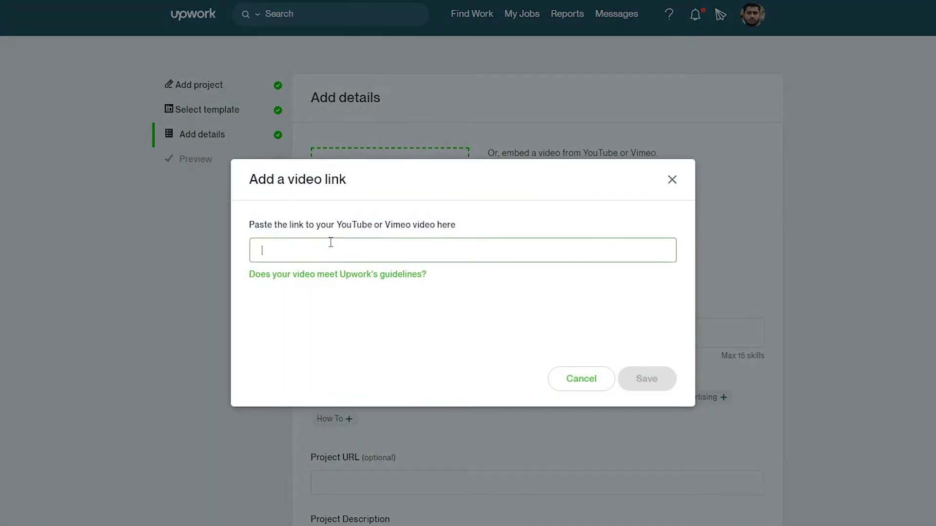
right_click(330, 243)
left_click(384, 335)
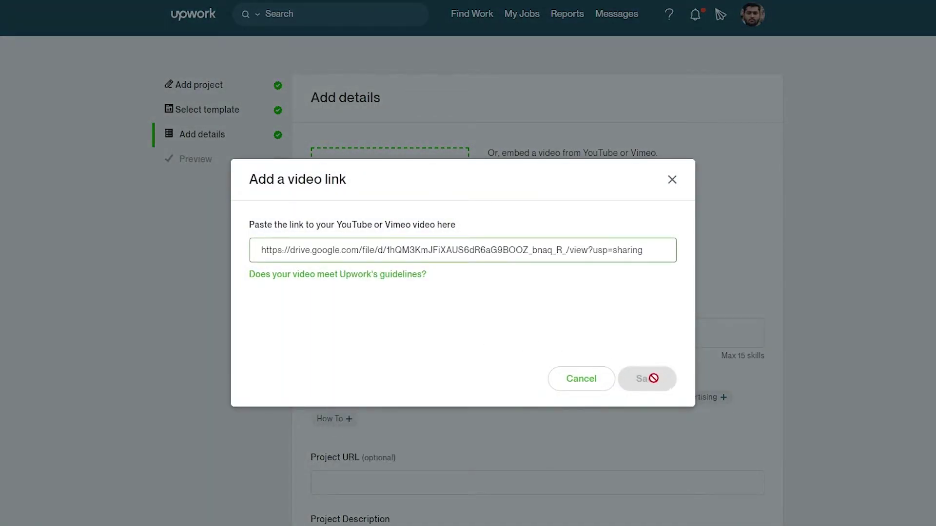
left_click(672, 180)
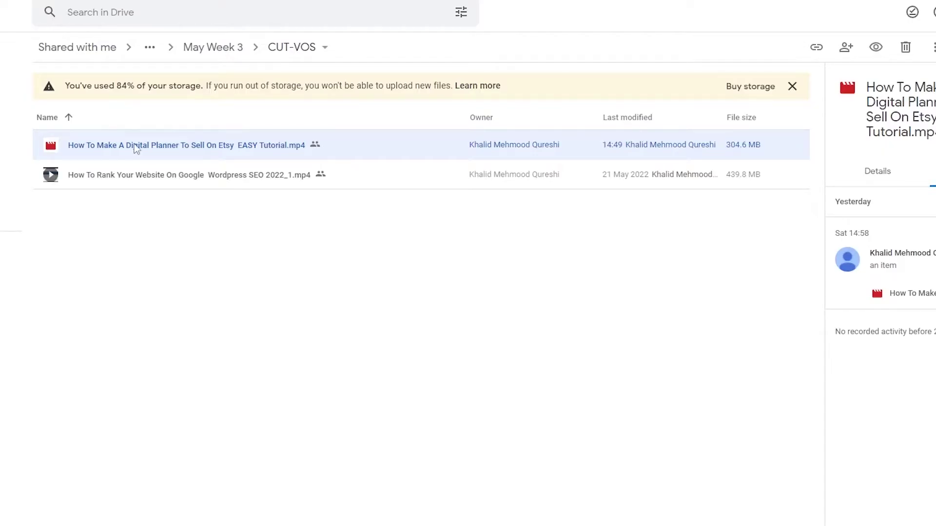
- Download the Etsy digital planner video from Drive and drag it into Upwork's upload box
right_click(236, 143)
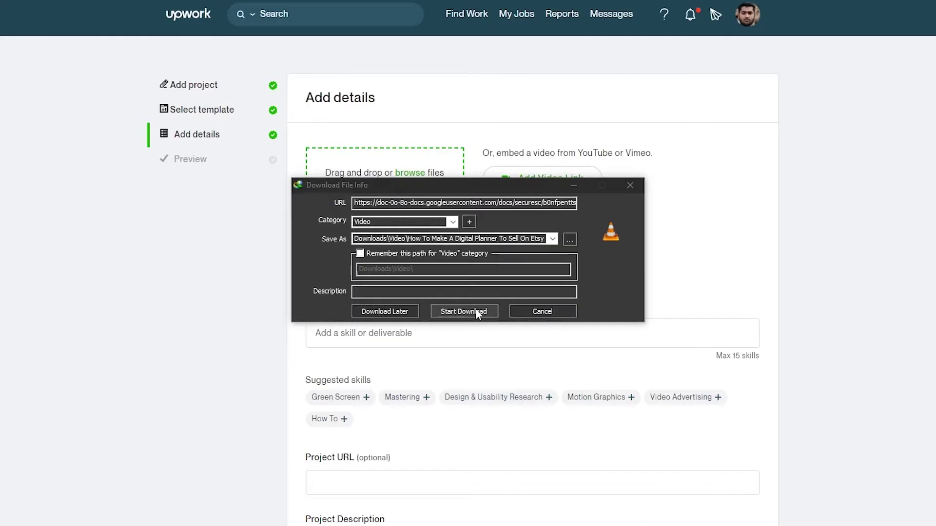
left_click(463, 311)
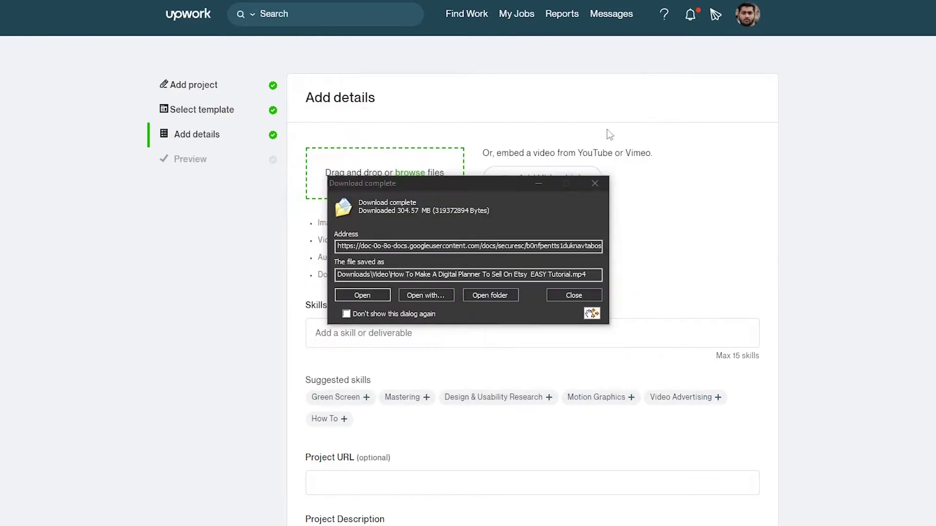
left_click(487, 294)
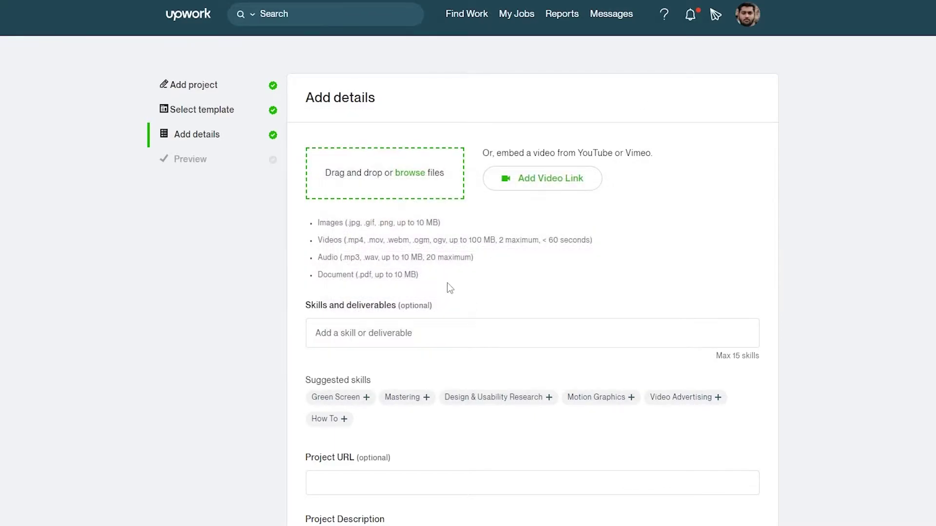
left_click_drag(481, 56, 733, 45)
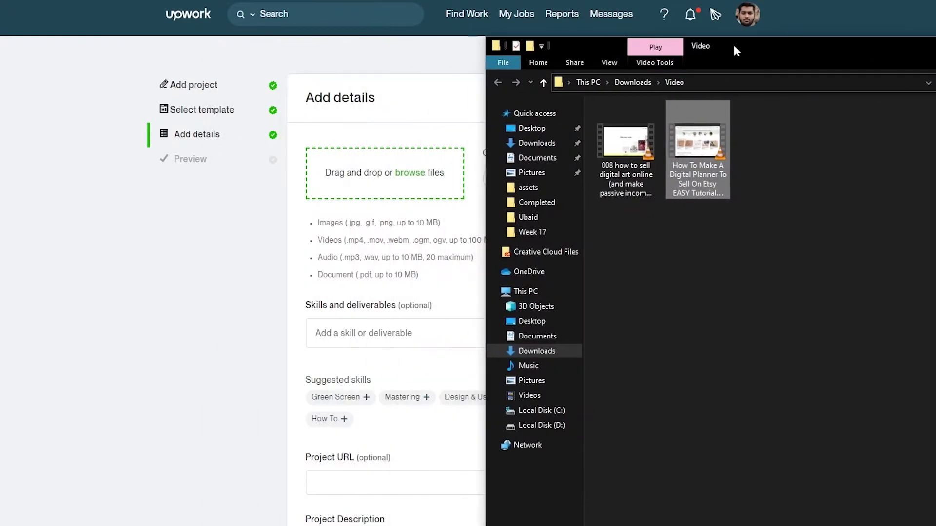
left_click_drag(731, 173, 376, 179)
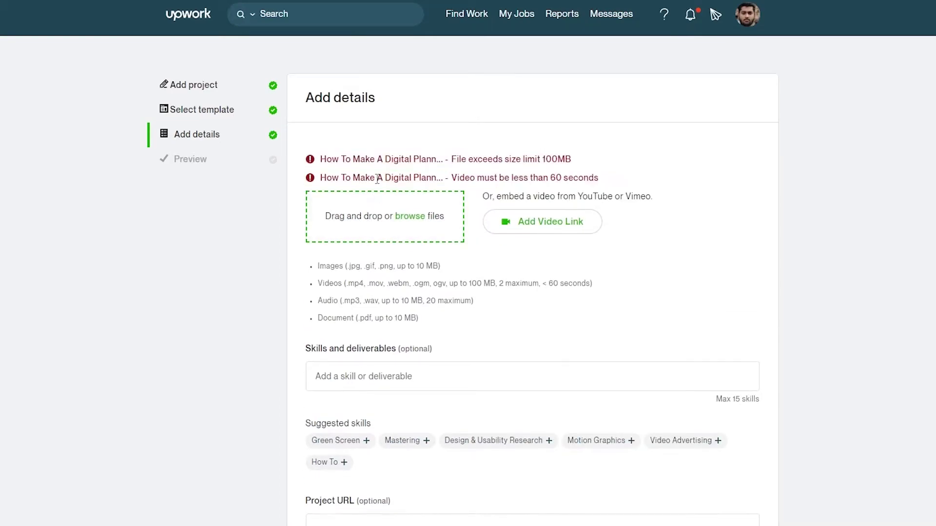
- Highlight the 100MB limit and YouTube/Vimeo embed note in the upload error, then open a new tab
left_click_drag(538, 160, 618, 179)
left_click(618, 180)
left_click_drag(494, 197, 665, 201)
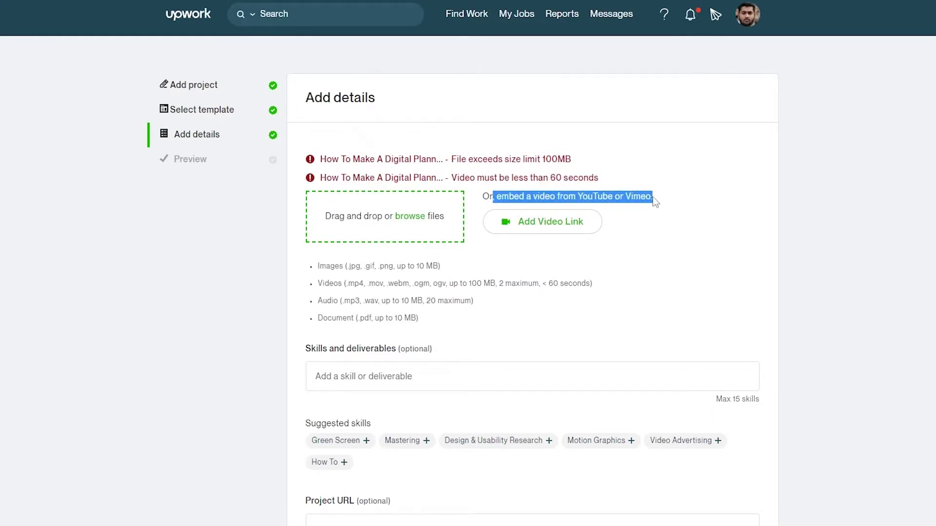
left_click(655, 208)
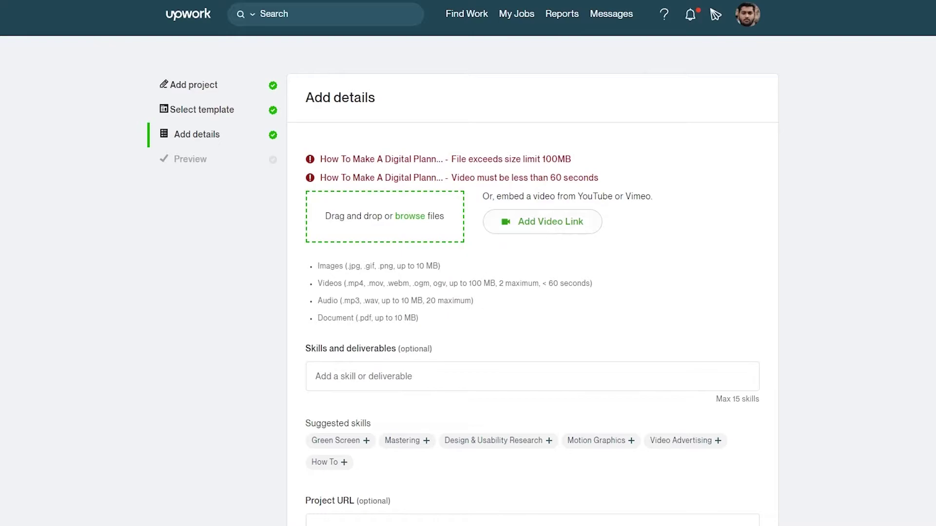
key("ctrl+t")
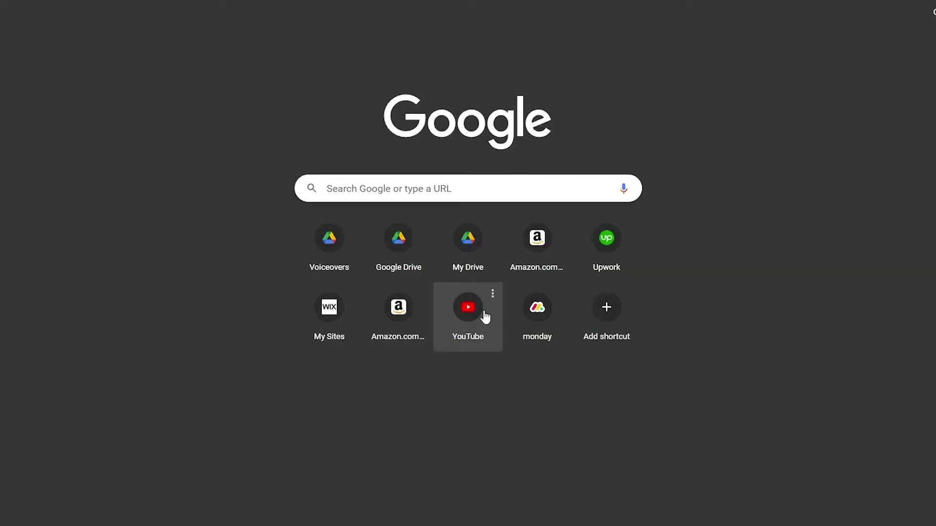
- Go to YouTube and choose Upload video from the Create menu
left_click(481, 314)
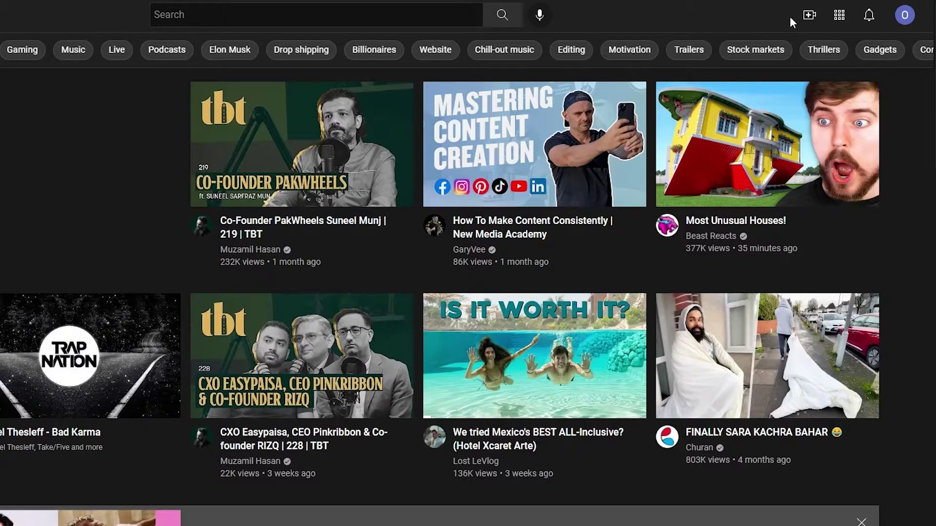
left_click(803, 21)
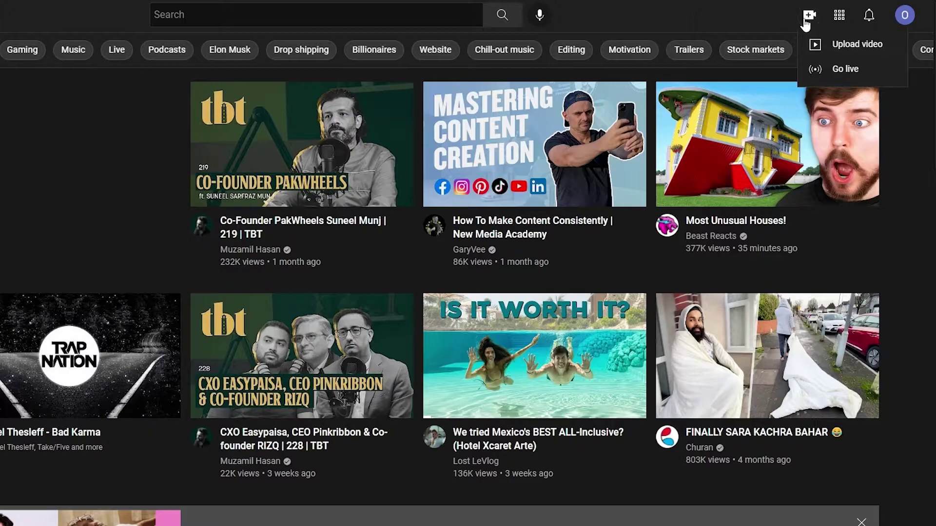
left_click(827, 55)
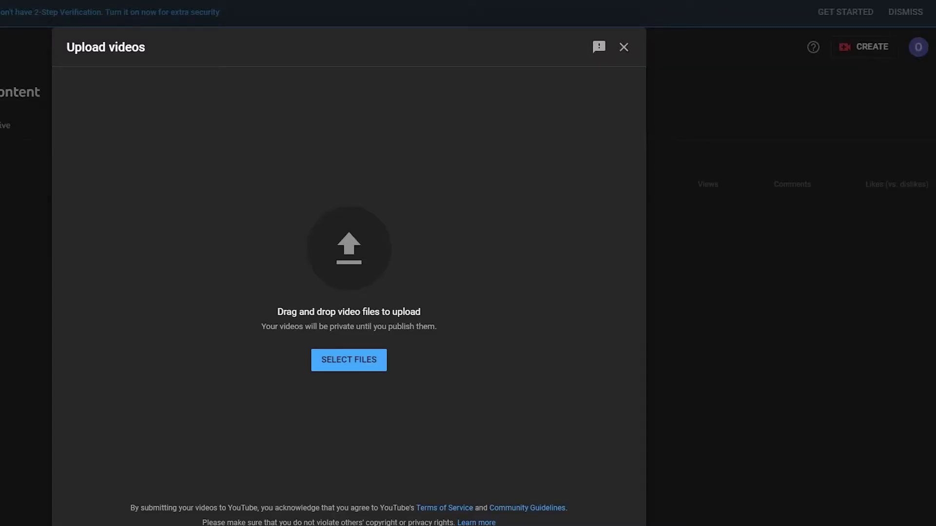
key("alt+Tab")
- Upload the Digital Planner Etsy tutorial and mark it as not made for kids
left_click_drag(578, 146, 308, 278)
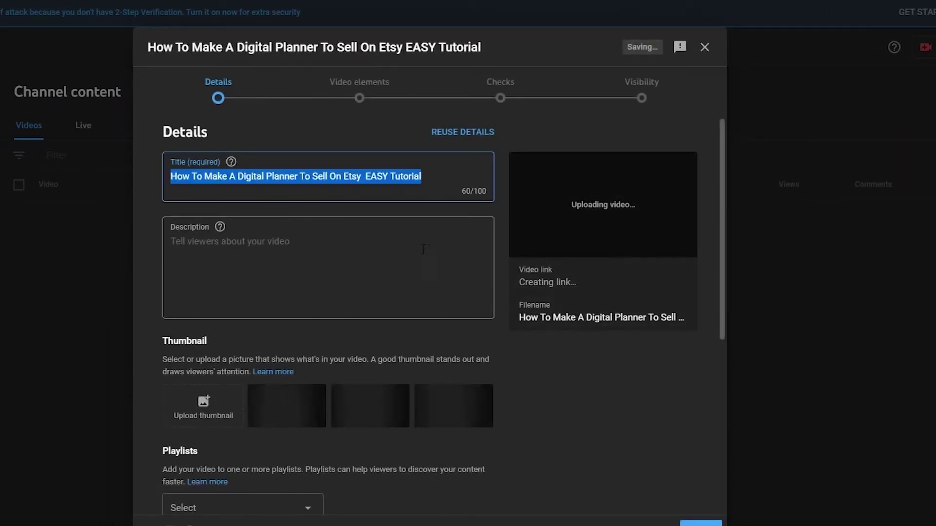
scroll(281, 358, "down", 5)
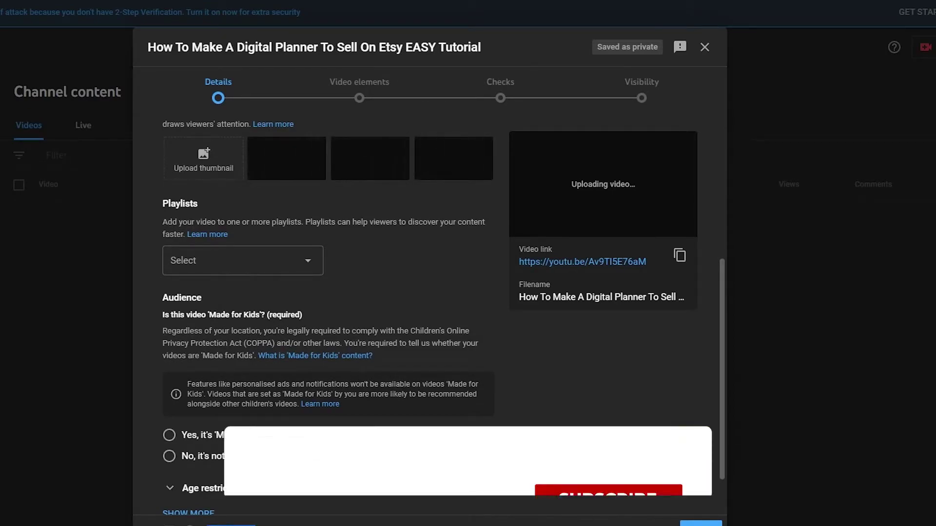
scroll(209, 408, "down", 1)
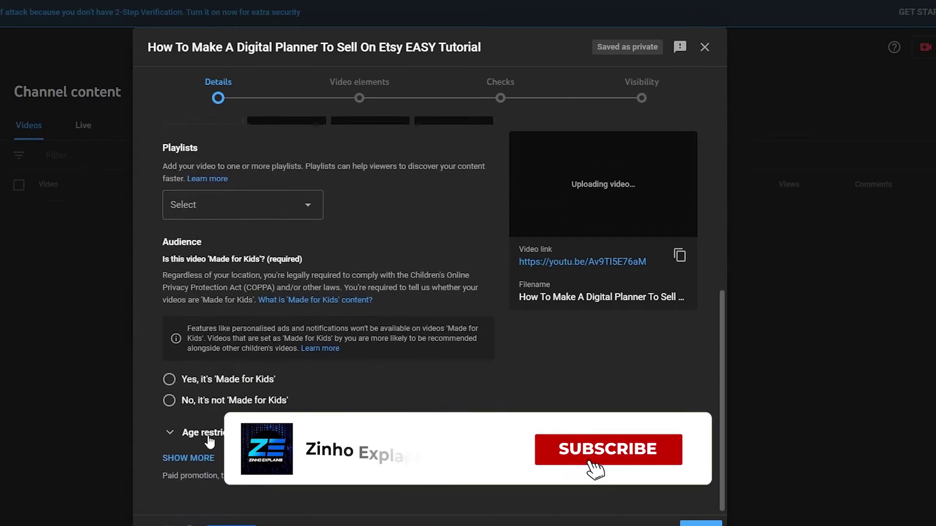
left_click(170, 402)
- Add the uploading video to the Private playlist
scroll(171, 408, "up", 2)
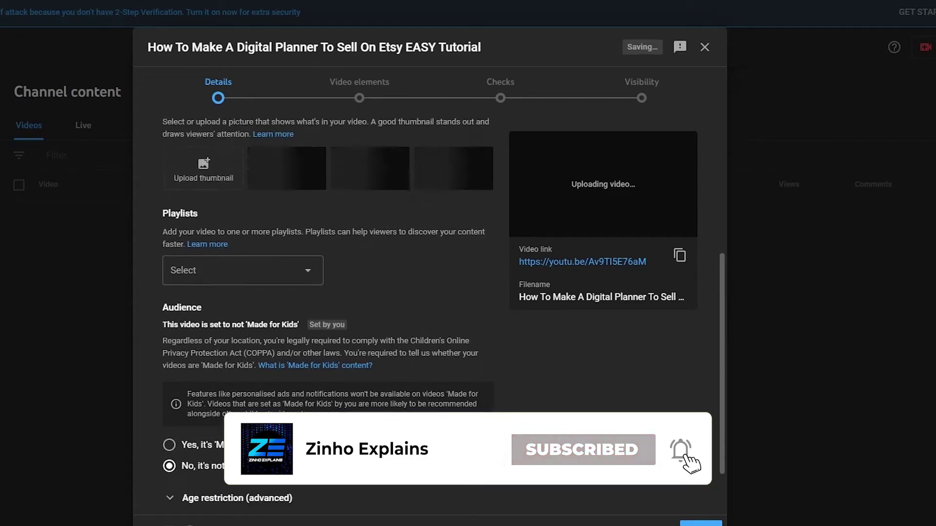
left_click(304, 326)
left_click(202, 326)
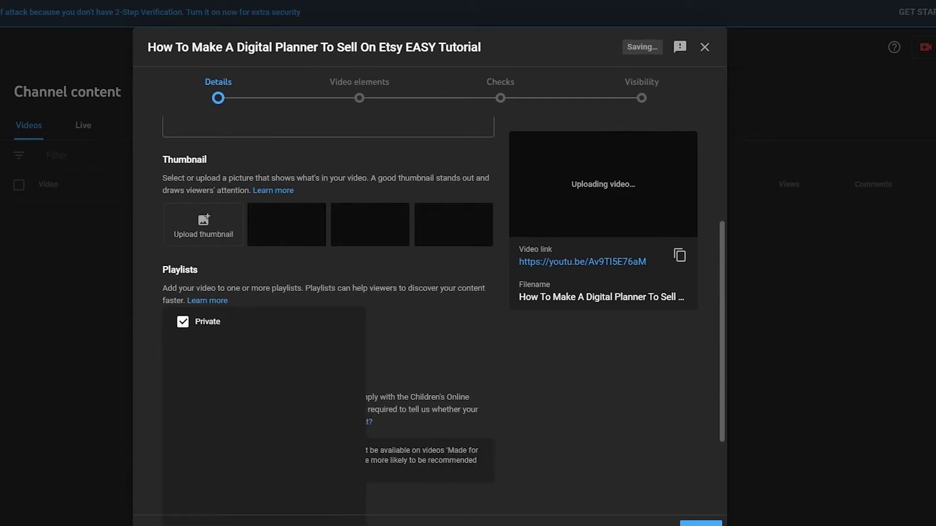
key("Escape")
scroll(378, 385, "up", 1)
scroll(188, 232, "up", 2)
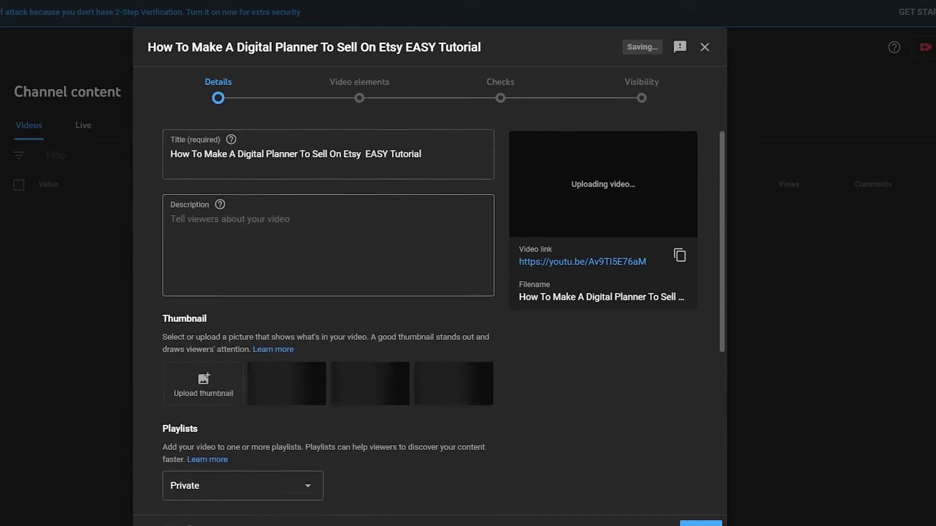
scroll(261, 215, "up", 1)
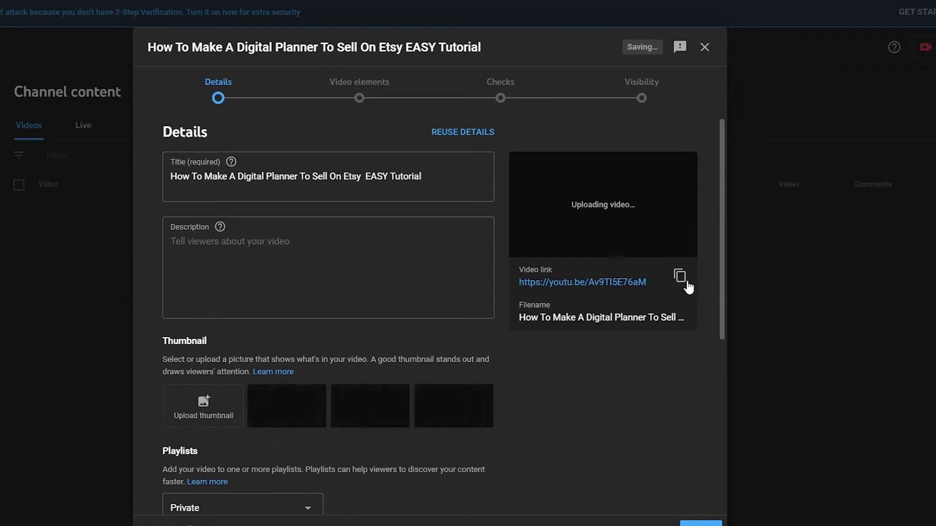
scroll(682, 281, "down", 3)
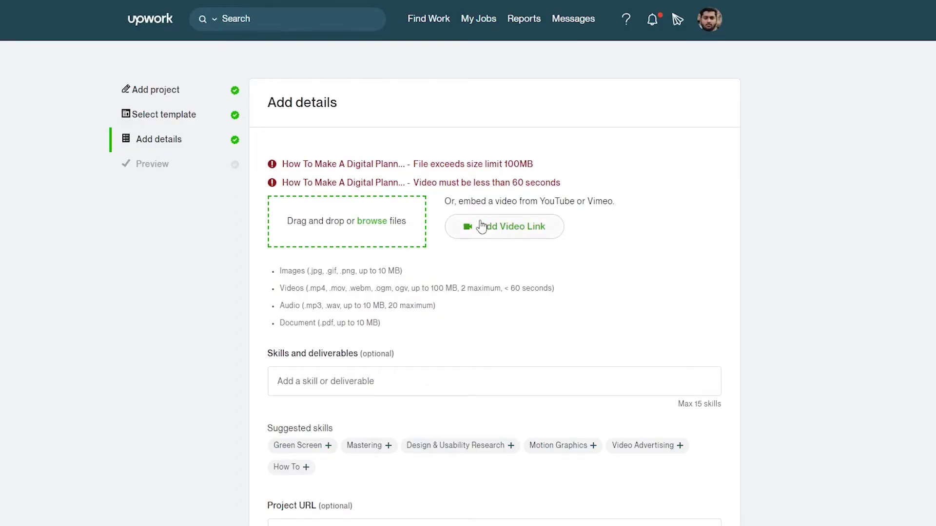
- Embed the copied YouTube video link as the project's media
left_click(481, 227)
left_click(403, 254)
right_click(403, 255)
left_click(459, 354)
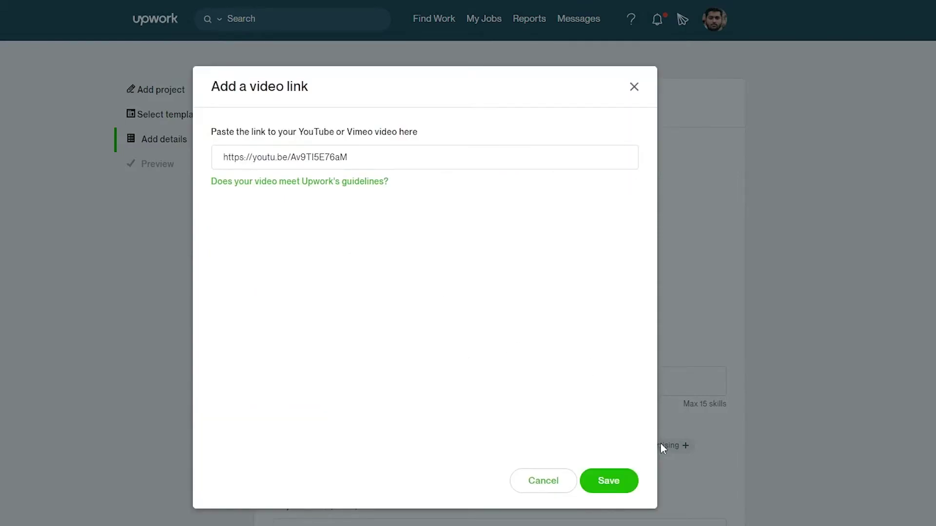
left_click(623, 483)
- Paste 'How To Make A Digital Planner To Sell On Etsy EASY Tutorial' as the video caption
left_click(321, 347)
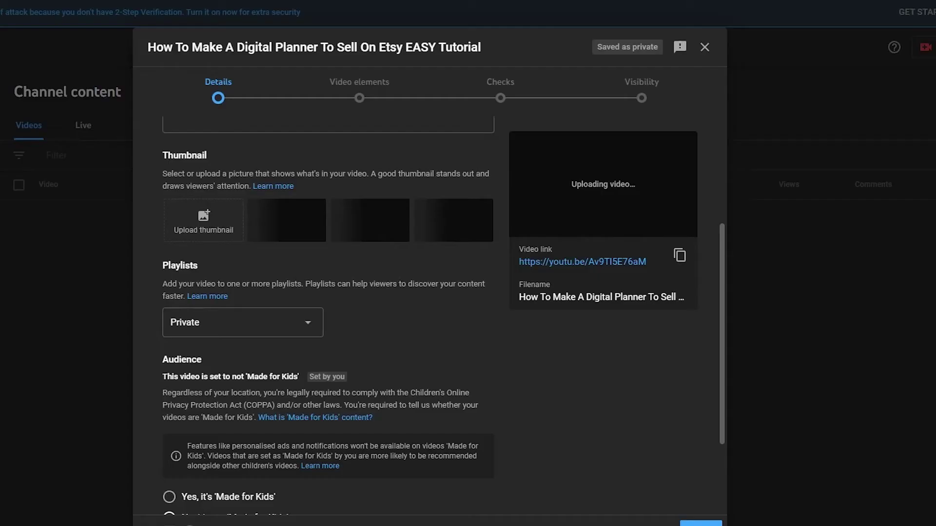
scroll(244, 147, "up", 4)
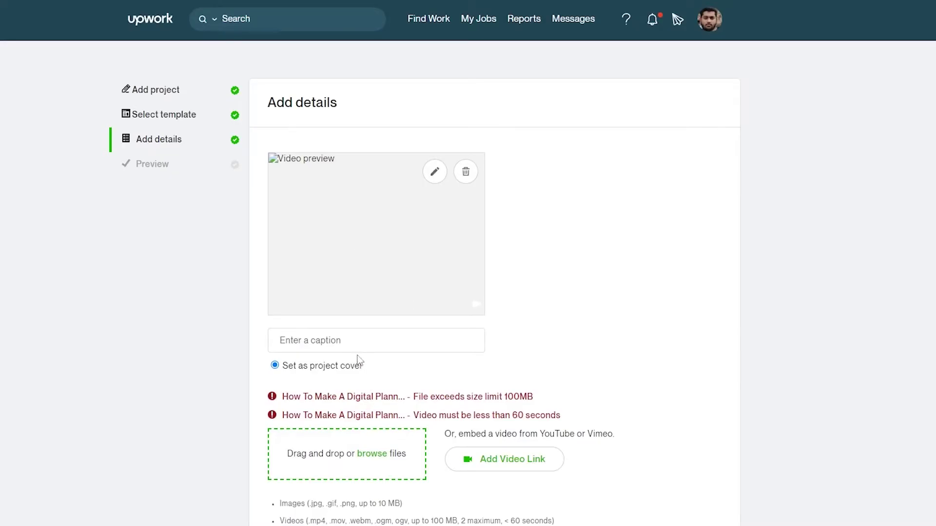
right_click(356, 340)
left_click(410, 433)
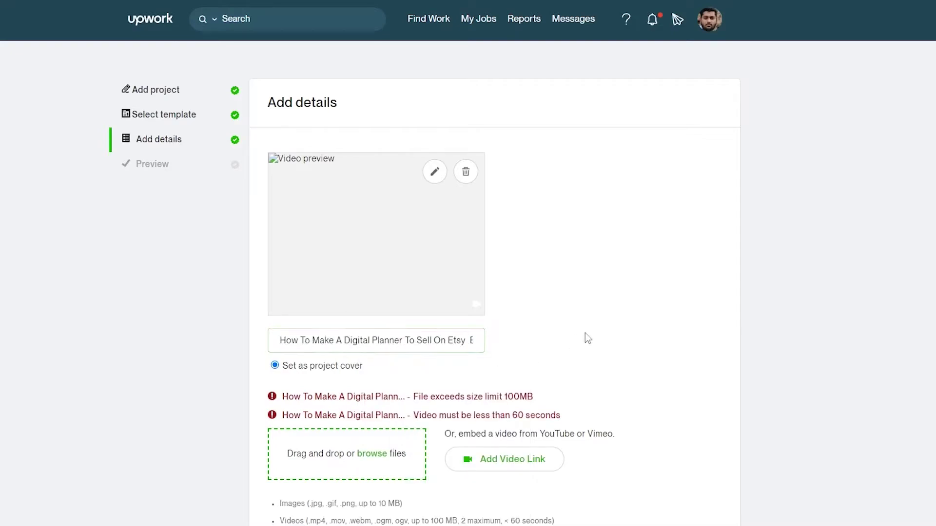
scroll(585, 336, "down", 4)
scroll(332, 355, "down", 1)
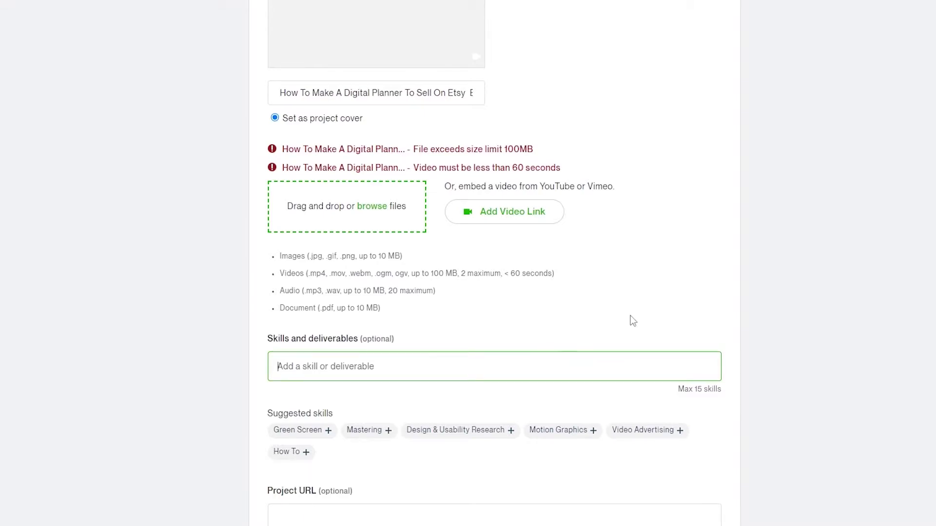
- Add Voice-Over Recording and the suggested How To as project skills
type("Voic")
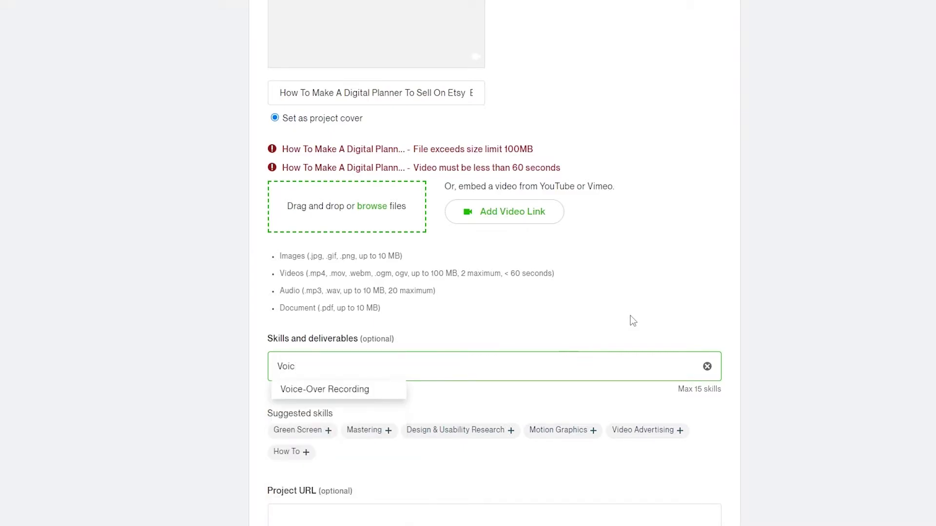
left_click(366, 393)
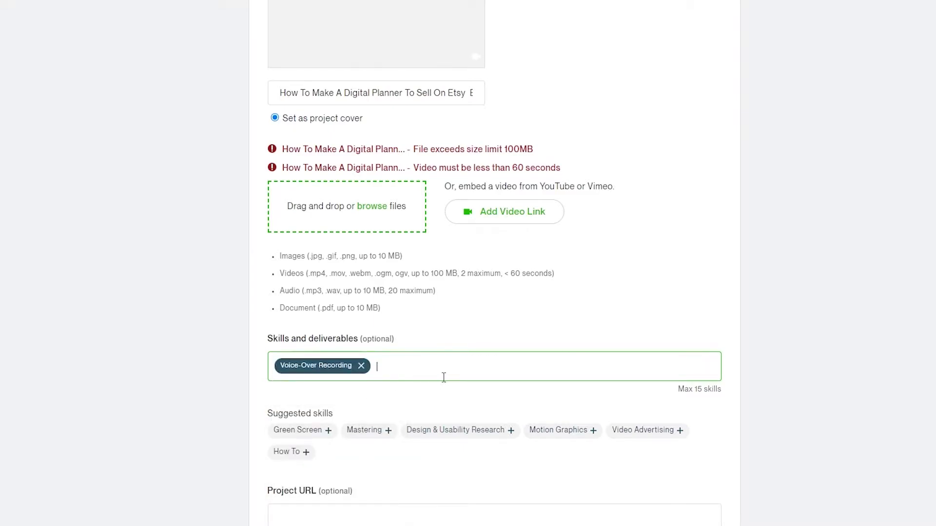
scroll(444, 378, "down", 1)
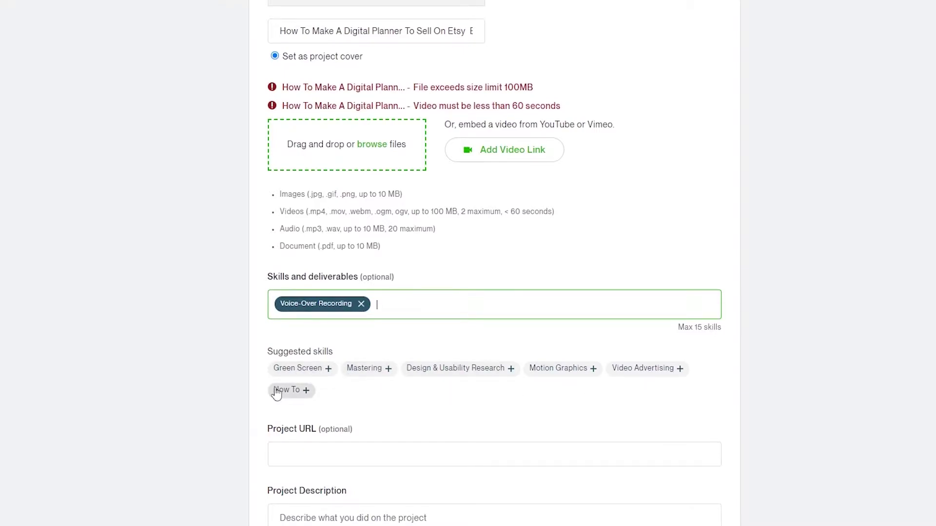
scroll(277, 393, "down", 2)
left_click(288, 266)
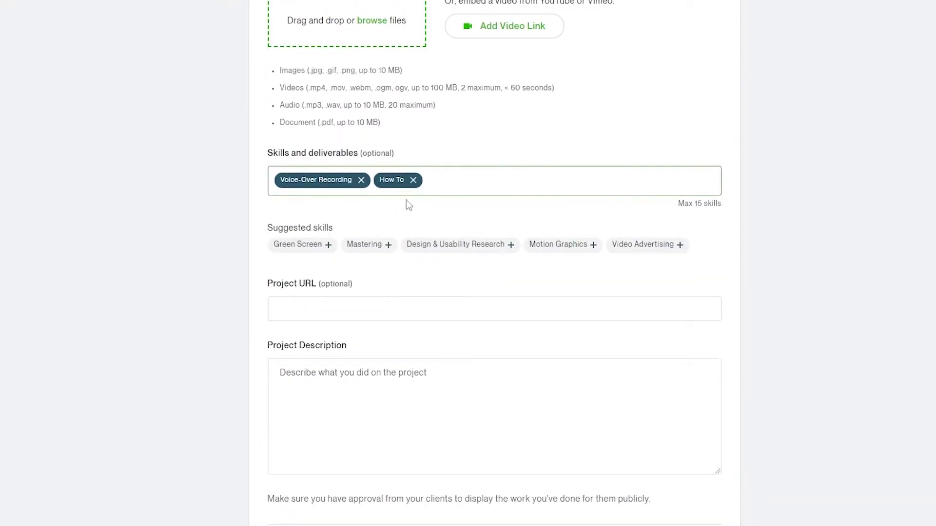
left_click(322, 288)
- Try Go to Preview, which flags the empty Project Description as required
scroll(328, 280, "down", 1)
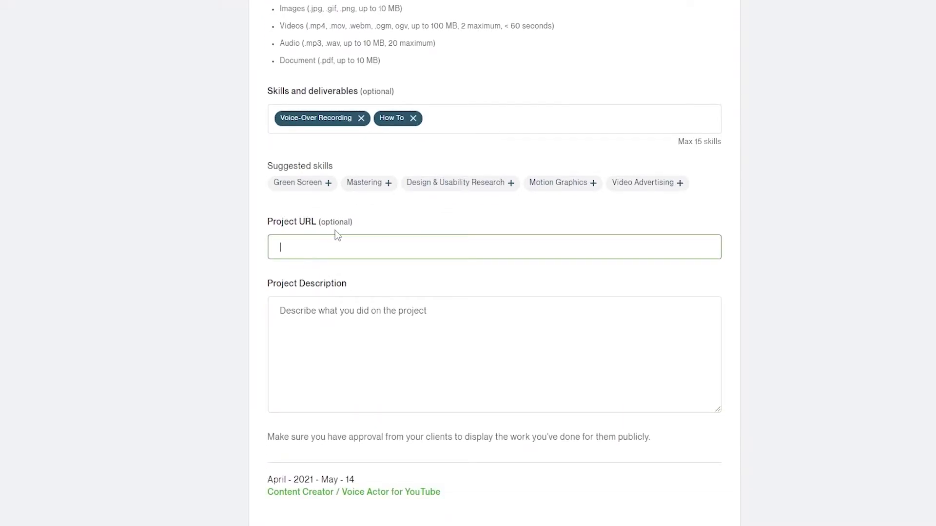
scroll(305, 232, "down", 2)
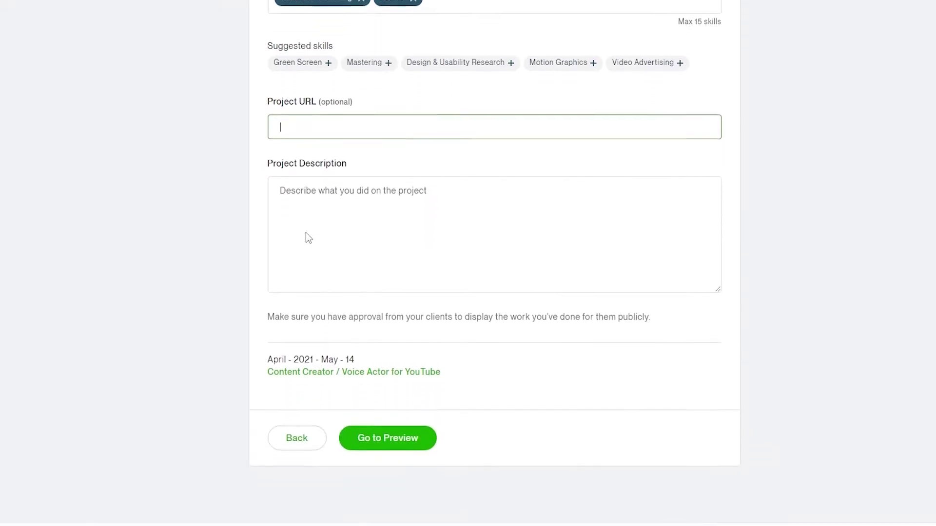
scroll(315, 218, "down", 2)
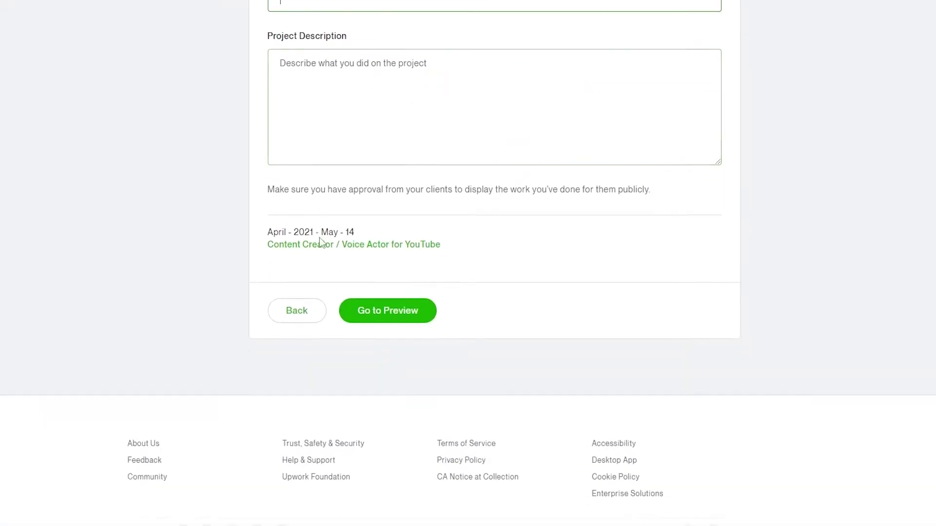
scroll(327, 237, "up", 3)
scroll(341, 292, "down", 3)
left_click(375, 312)
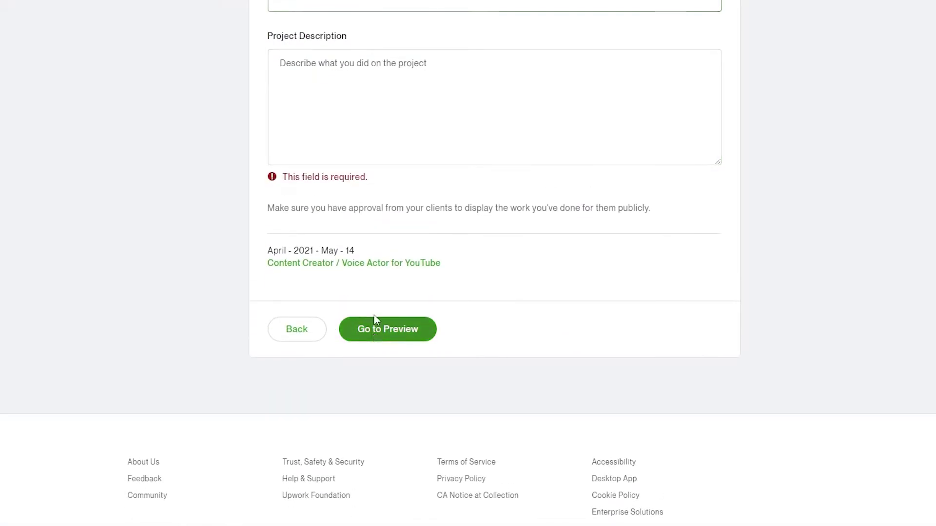
- Write the description 'It's a preview of a voice over I did, if you like it, lemme know and we'll work together' and open the preview
scroll(365, 399, "up", 2)
left_click(330, 184)
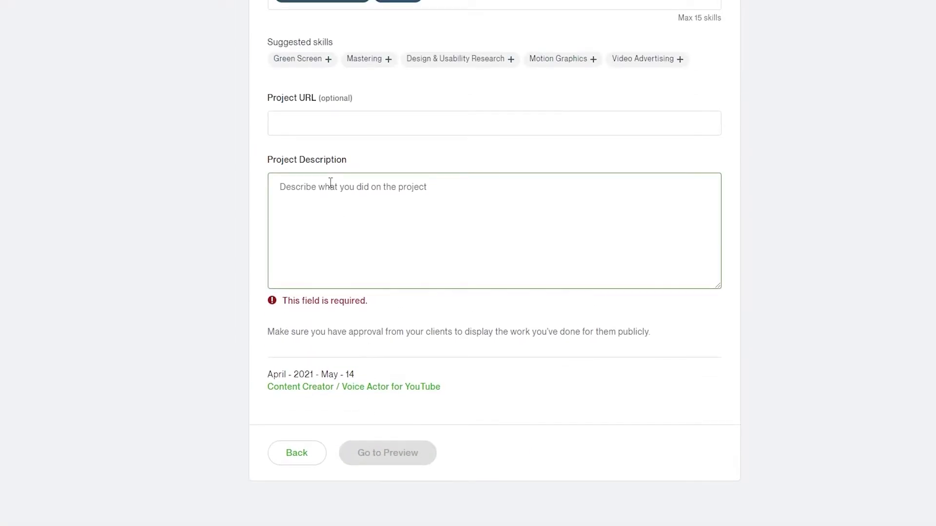
left_click(358, 127)
left_click(346, 210)
type("It's a")
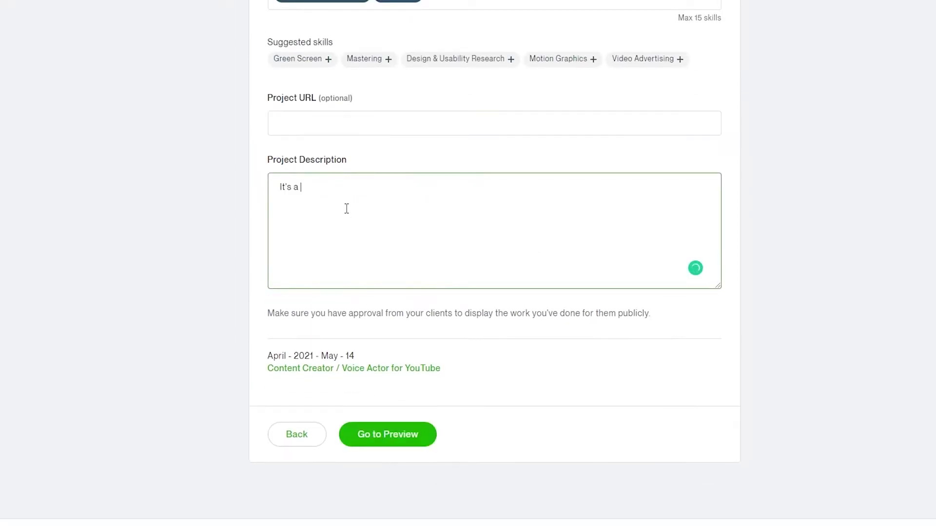
type("previw of a voice over I did")
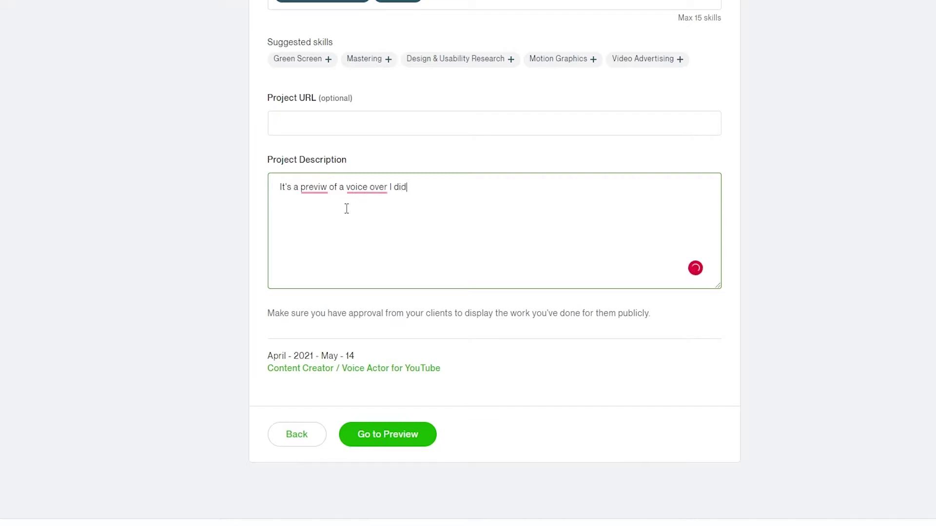
mouse_move(312, 186)
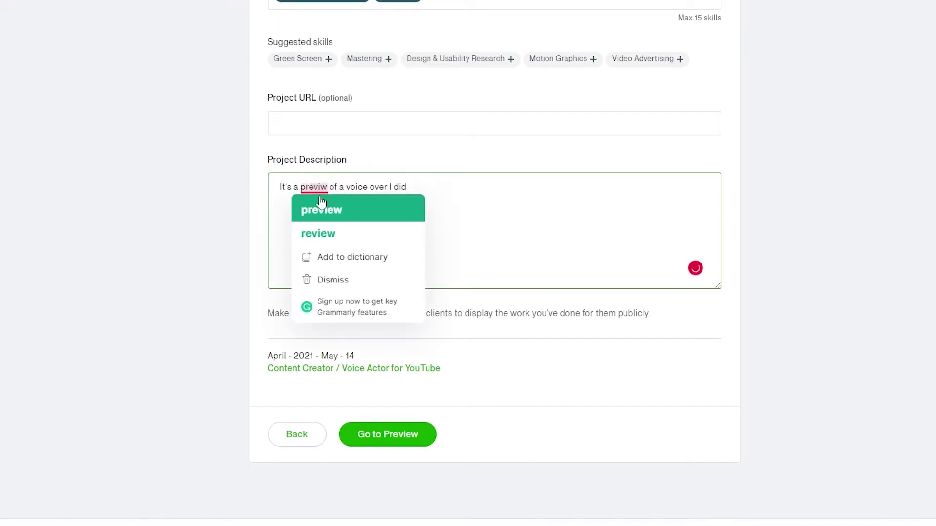
left_click(320, 208)
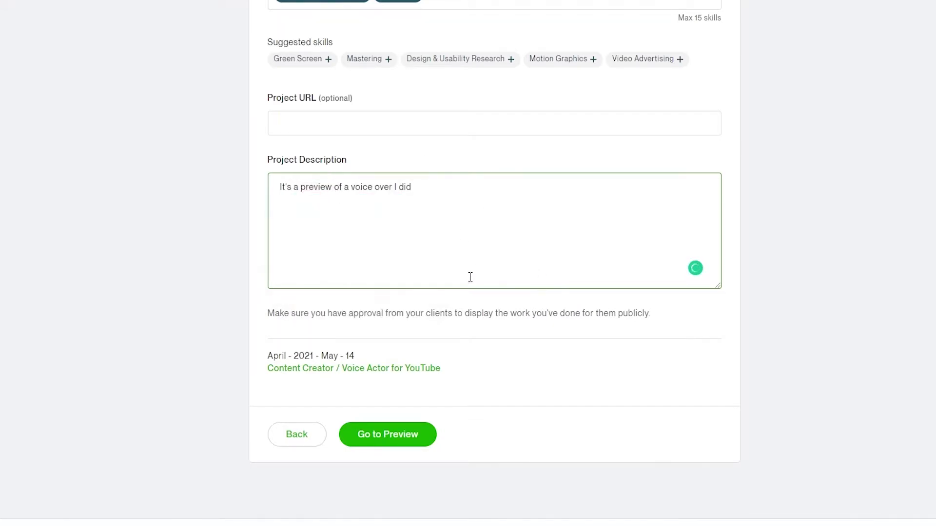
type(", if you like it, lemme know and we")
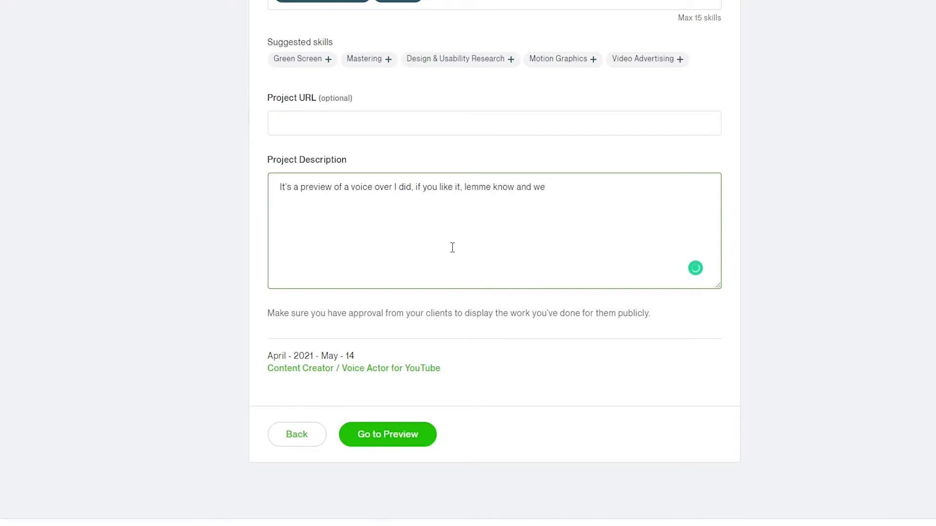
type("'ll work together")
left_click(396, 440)
- Check the preview's title, video, skills and description, then publish the project
scroll(296, 269, "down", 5)
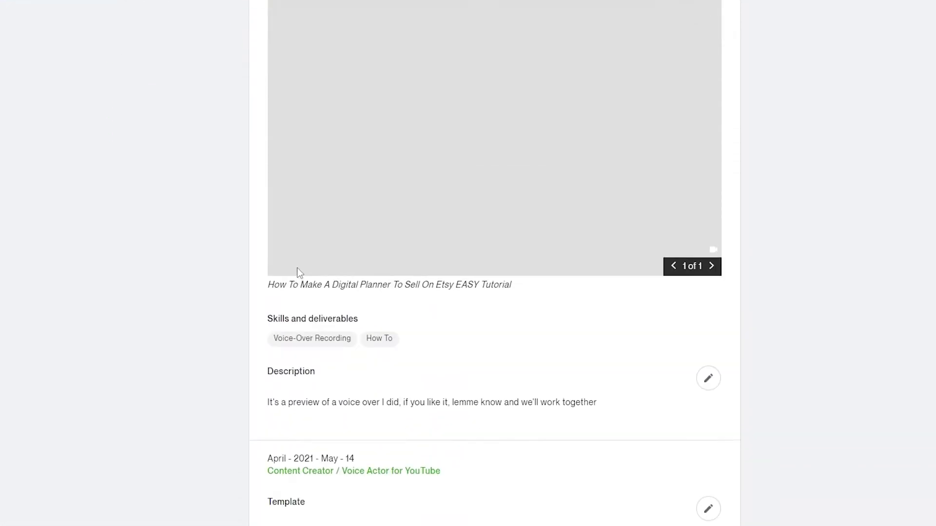
scroll(296, 270, "up", 4)
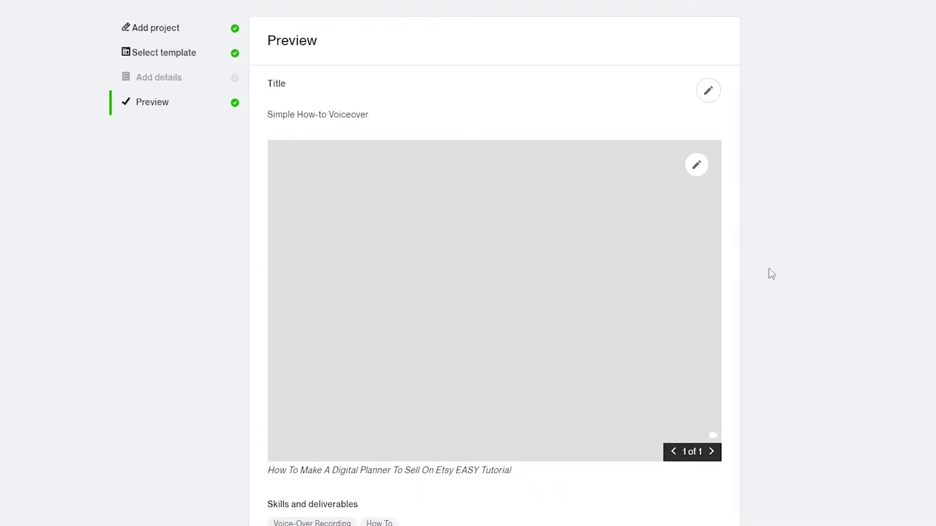
scroll(538, 288, "down", 4)
scroll(619, 259, "down", 7)
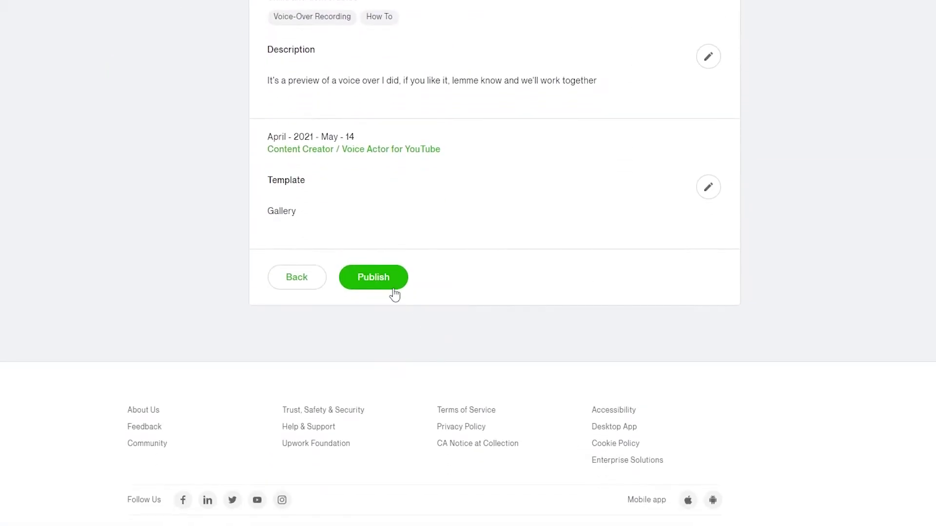
left_click(389, 279)
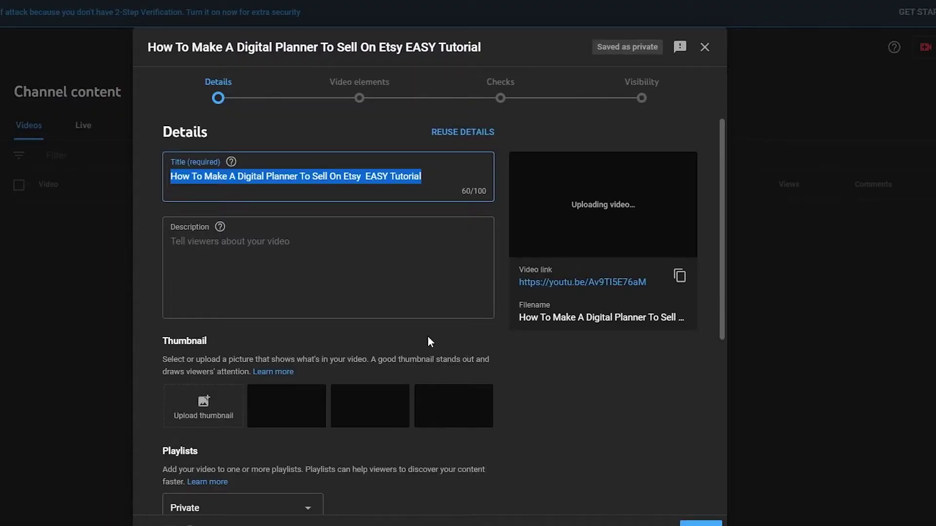
scroll(428, 336, "down", 6)
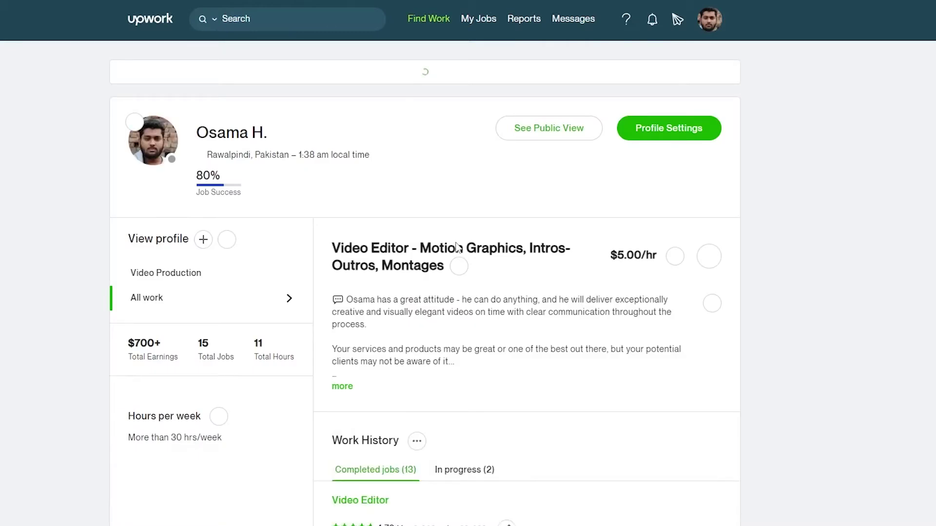
scroll(457, 247, "down", 20)
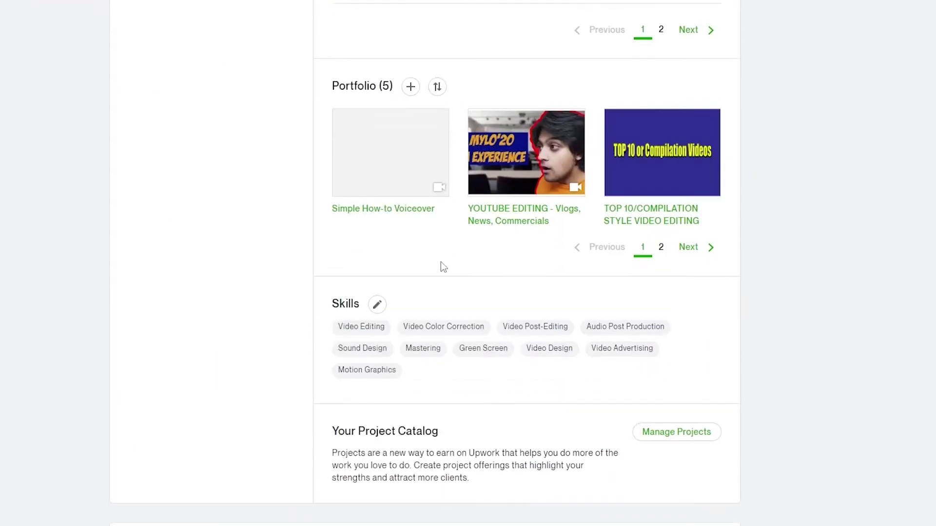
scroll(429, 244, "up", 1)
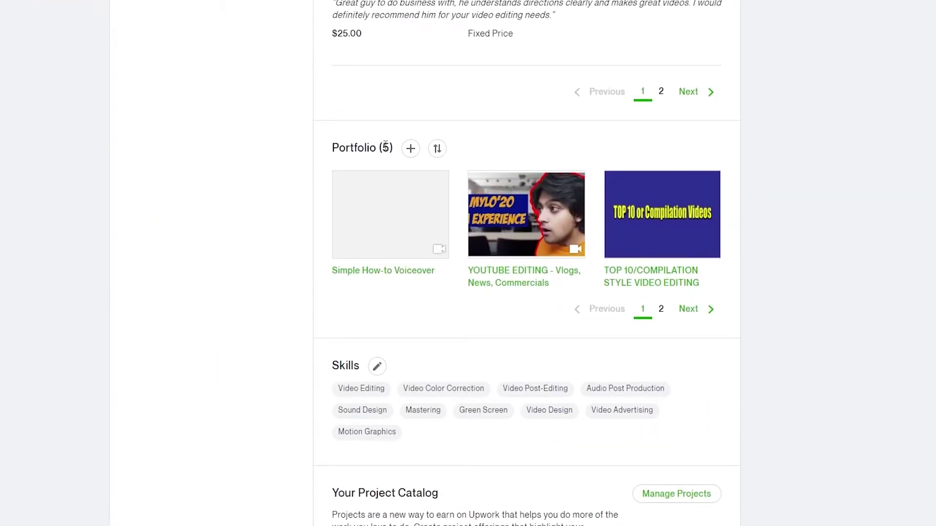
double_click(384, 146)
left_click(689, 311)
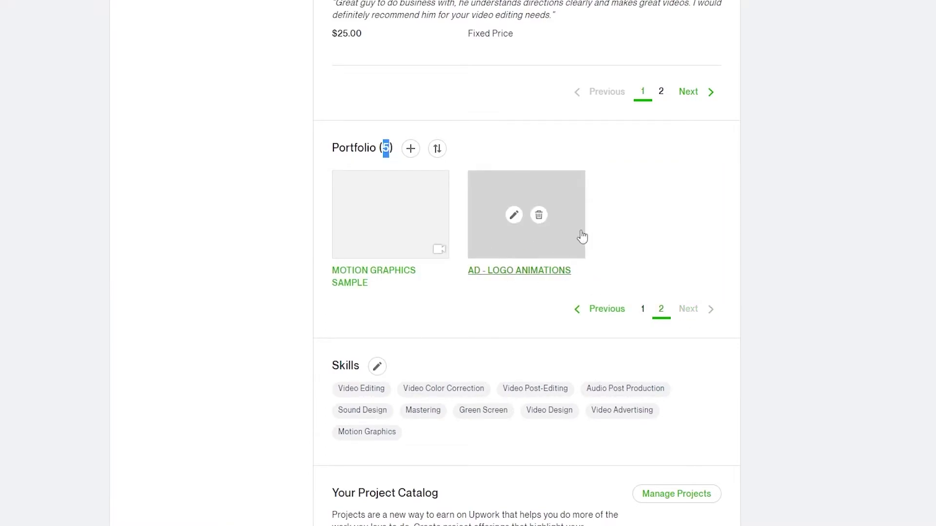
mouse_move(447, 273)
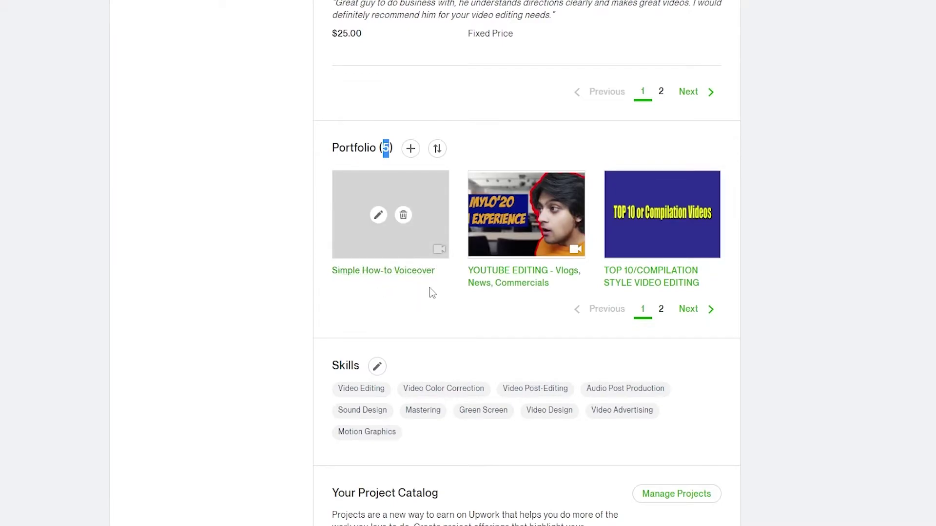
scroll(430, 291, "up", 1)
scroll(490, 171, "up", 20)
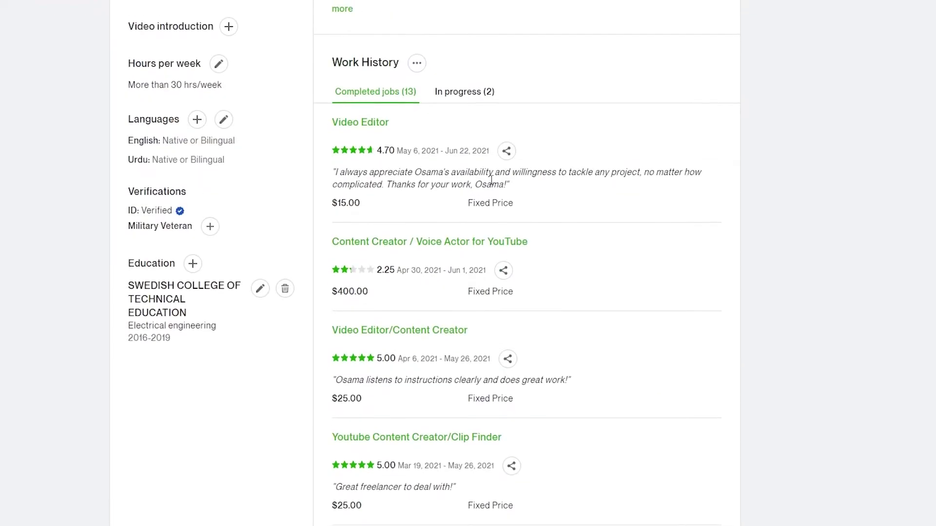
scroll(495, 186, "down", 5)
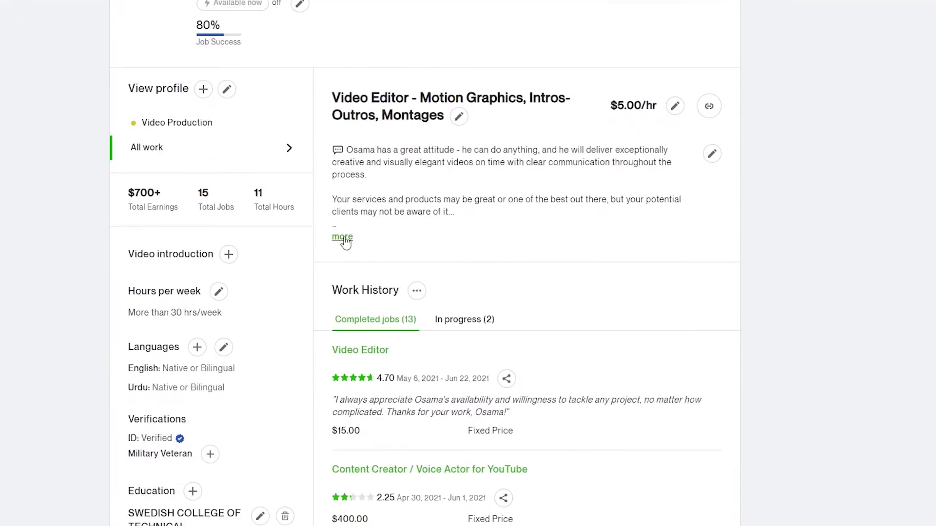
left_click(340, 236)
scroll(663, 362, "down", 4)
scroll(511, 354, "up", 4)
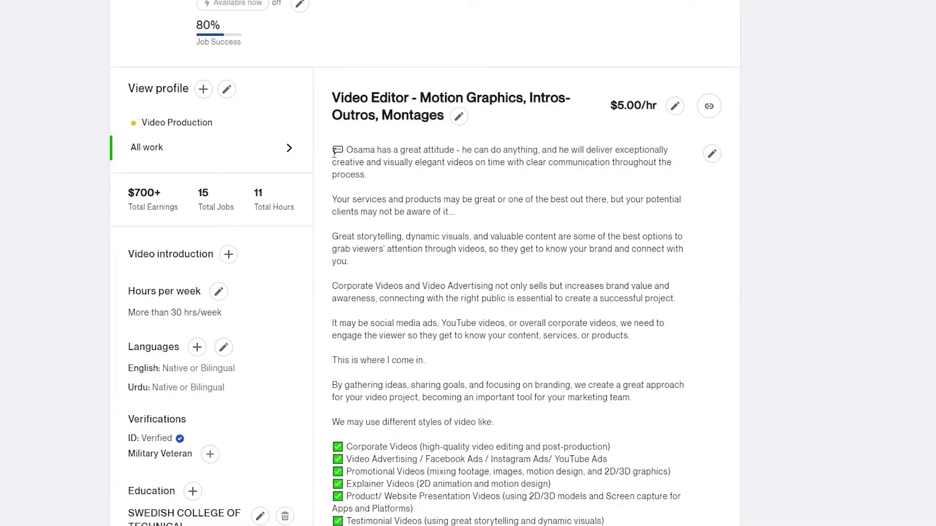
left_click_drag(334, 152, 511, 353)
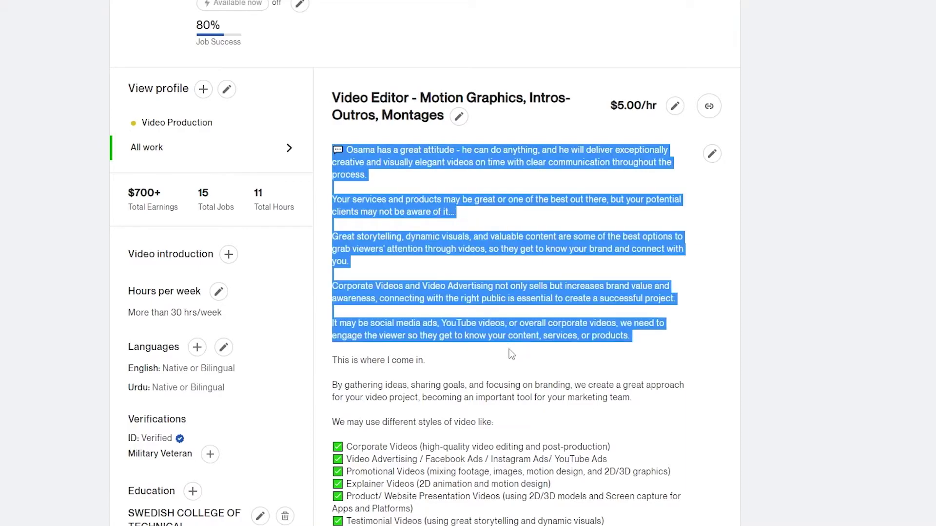
scroll(510, 353, "down", 2)
left_click(515, 266)
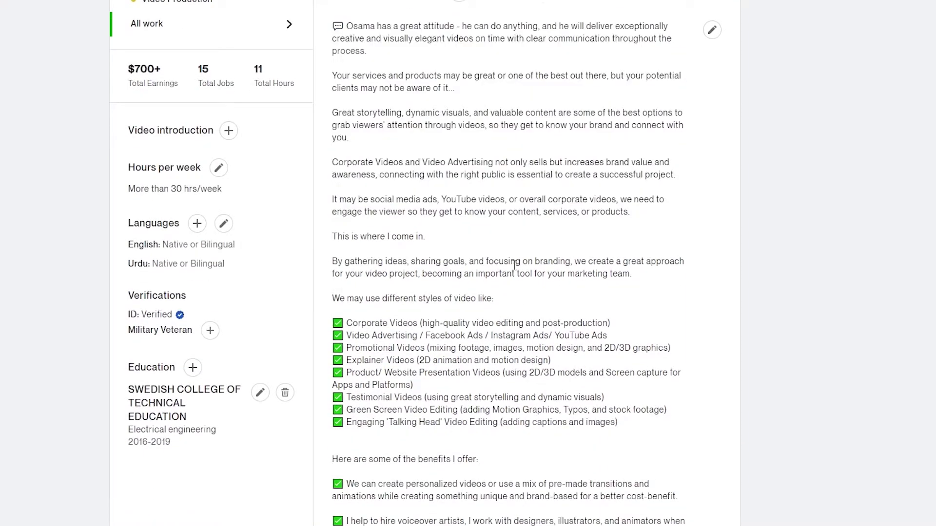
scroll(514, 266, "up", 7)
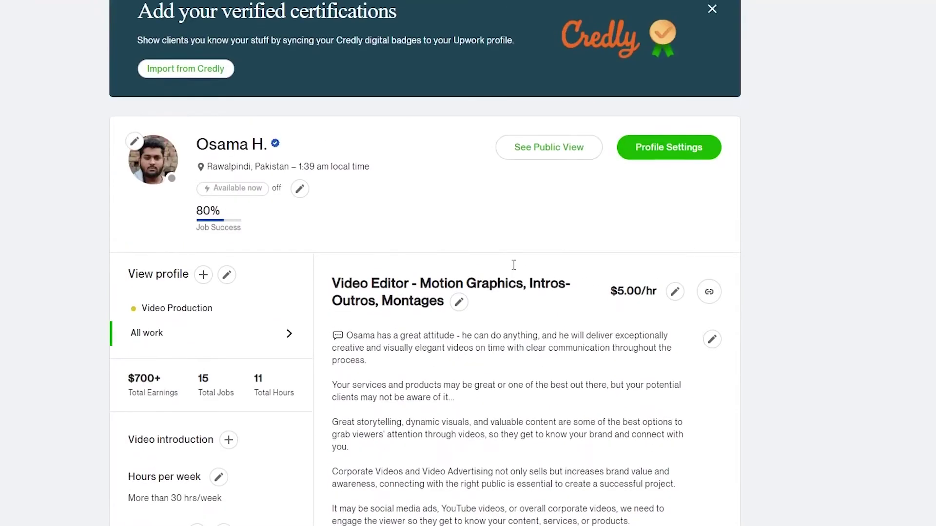
scroll(513, 265, "down", 10)
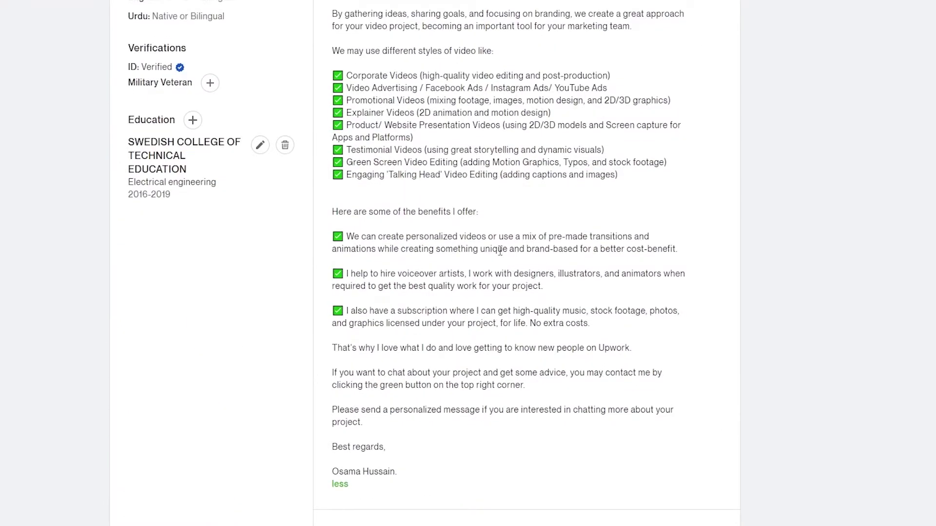
scroll(500, 251, "up", 1)
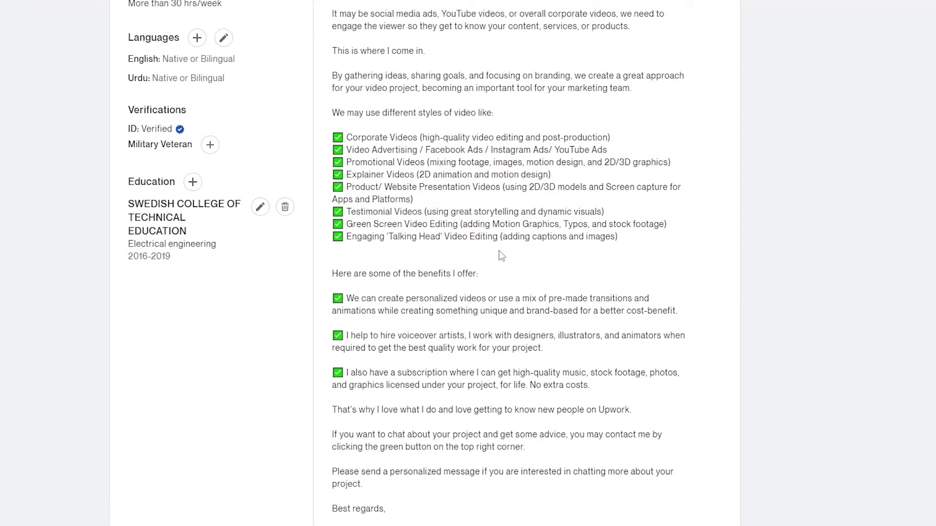
scroll(411, 259, "down", 1)
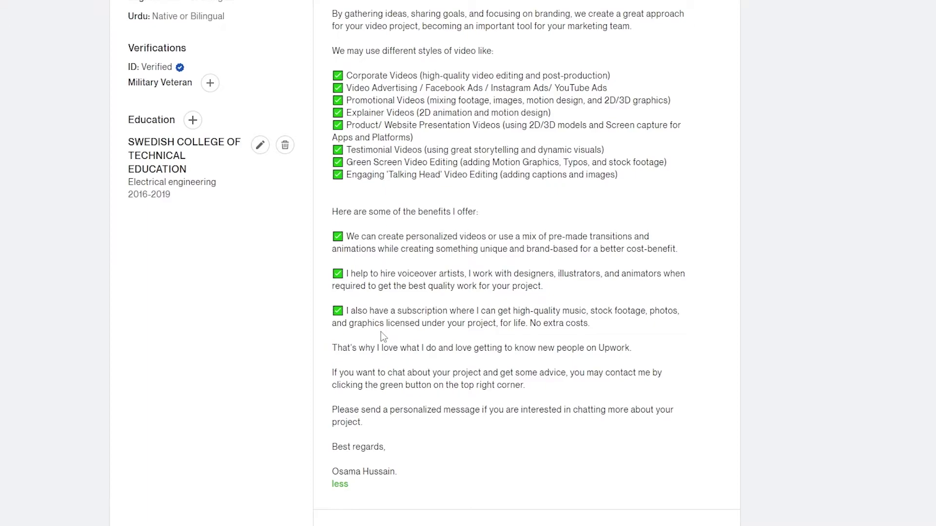
scroll(382, 337, "up", 1)
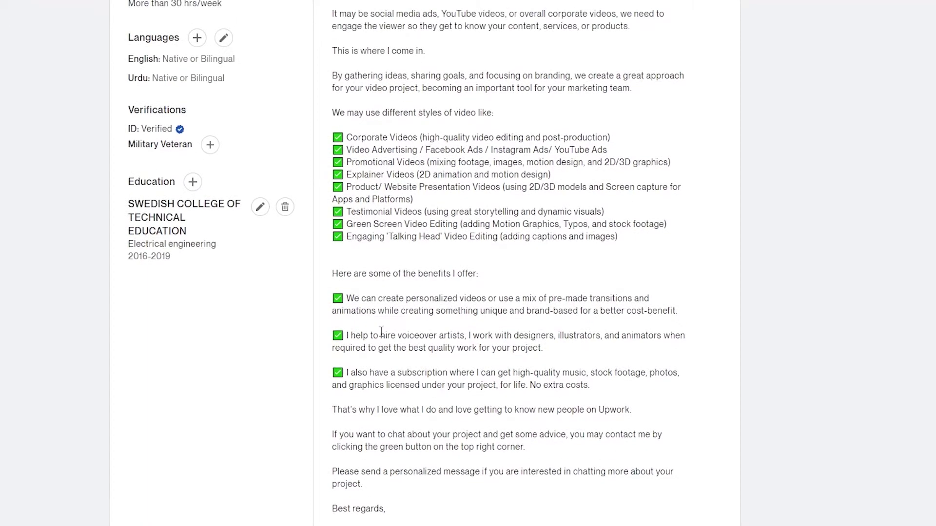
scroll(381, 332, "up", 4)
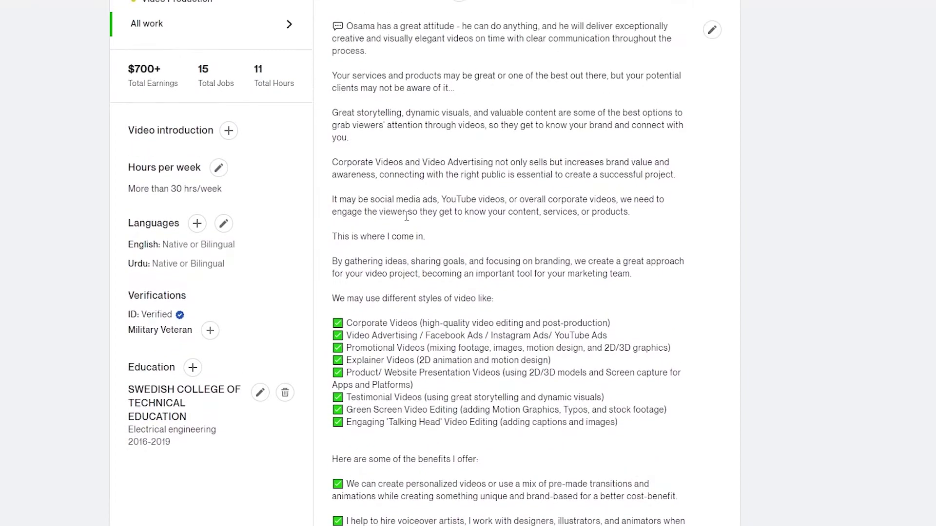
scroll(516, 235, "down", 6)
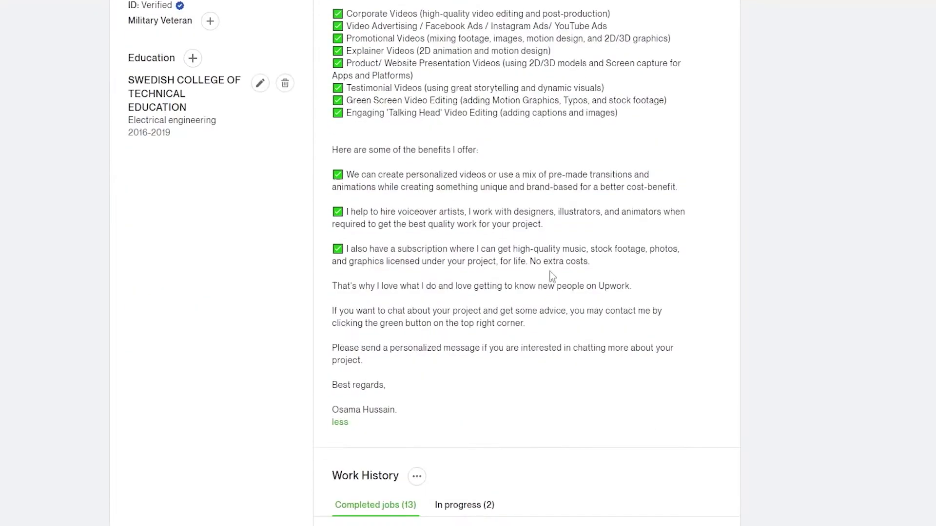
scroll(536, 262, "up", 5)
scroll(535, 261, "up", 3)
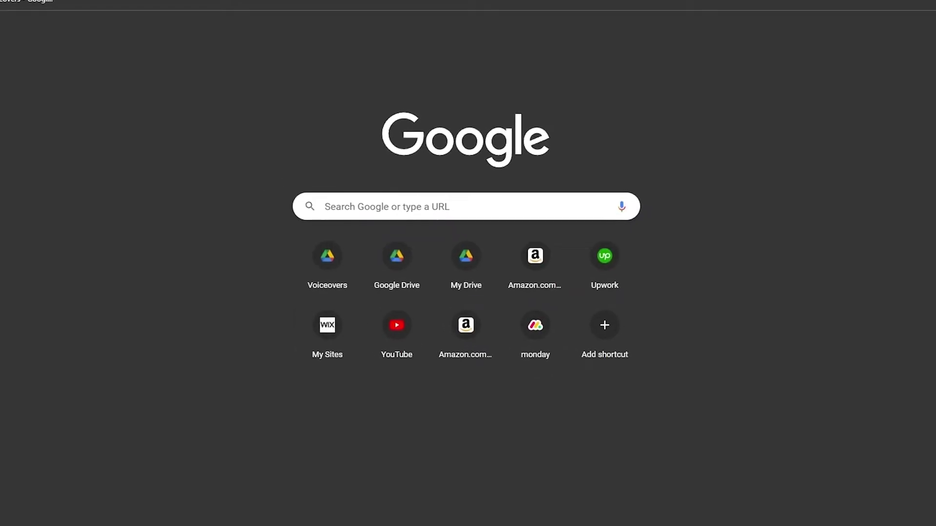
- Search Google for 'upwork top rated freelancer' and read the Top Rated support article
type("upwork top rated freelancer")
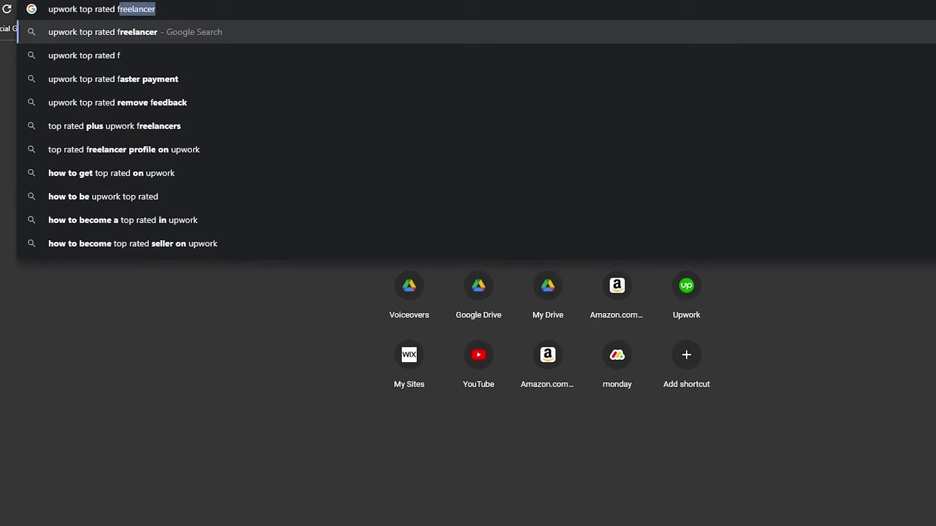
key("Return")
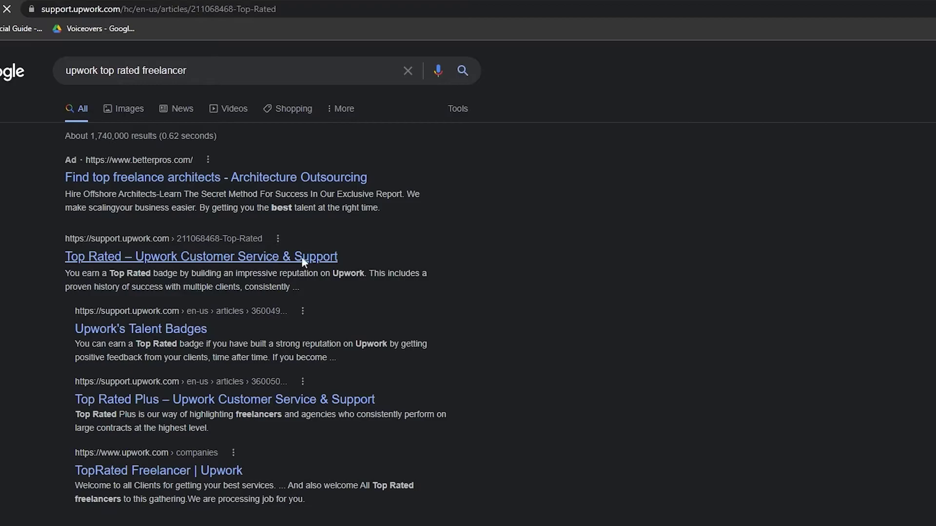
scroll(331, 242, "down", 9)
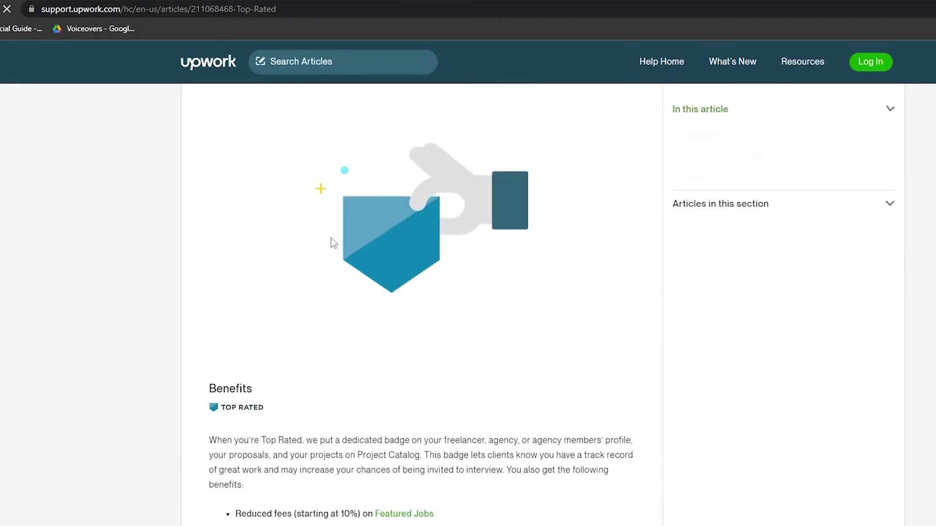
scroll(327, 232, "down", 12)
scroll(325, 230, "up", 15)
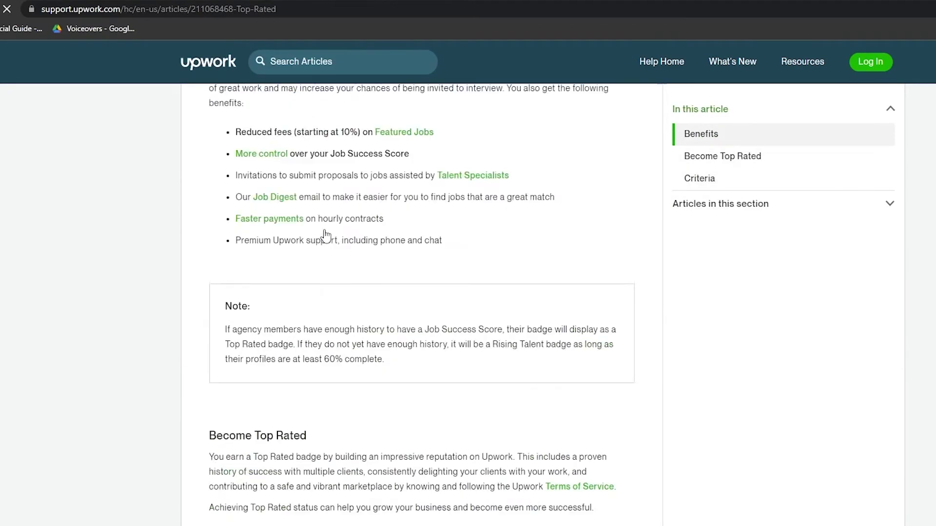
scroll(402, 218, "up", 4)
- Look at Upwork's Talent Badges article, then return to the search results
key("alt+Left")
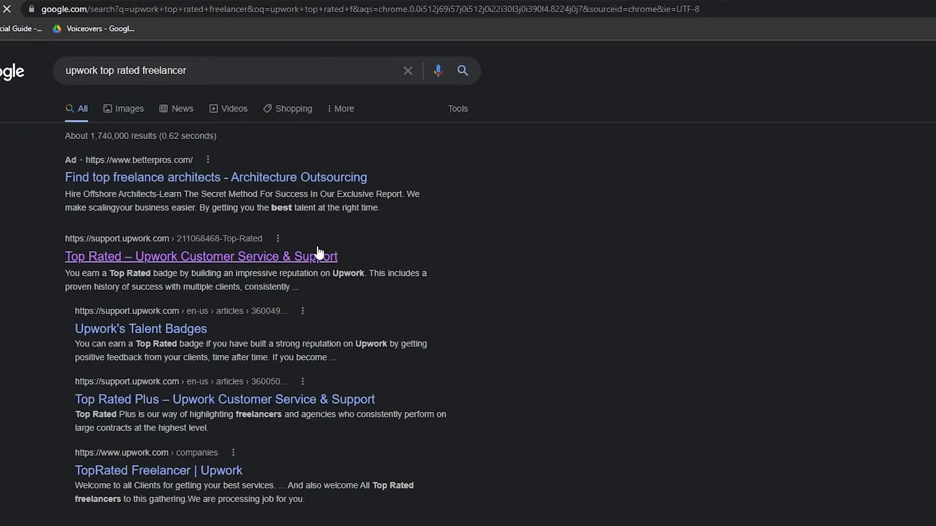
left_click(135, 332)
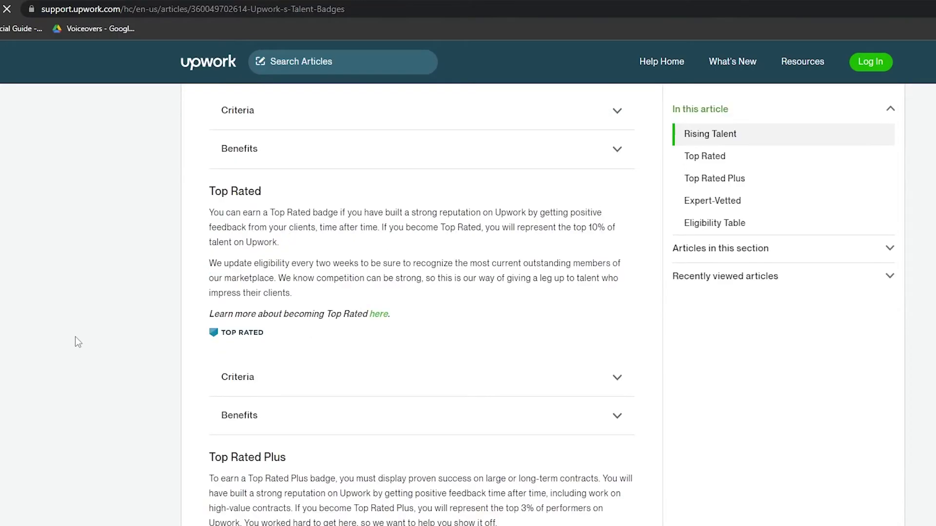
key("alt+Left")
scroll(236, 389, "down", 4)
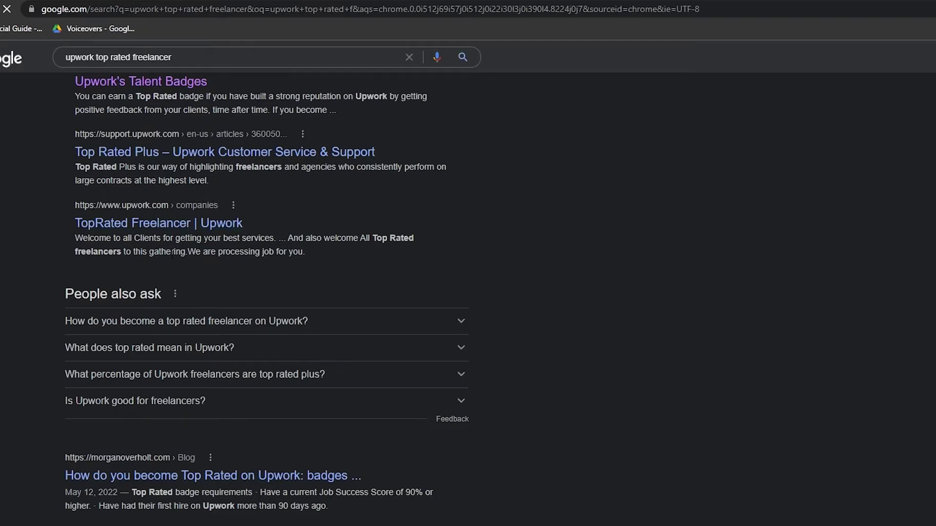
- Browse the TopRated Freelancer agency page on Upwork, then go back to the search results
left_click(171, 245)
scroll(142, 229, "down", 6)
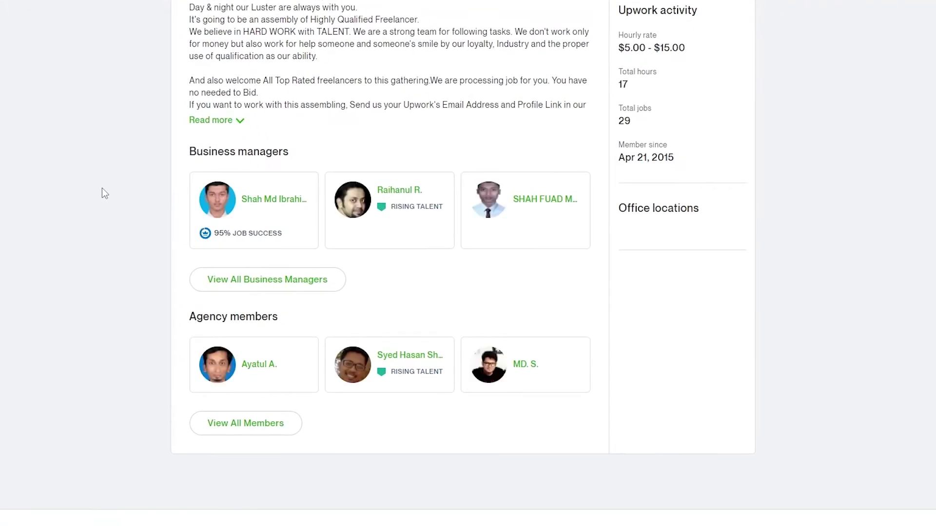
scroll(385, 253, "down", 8)
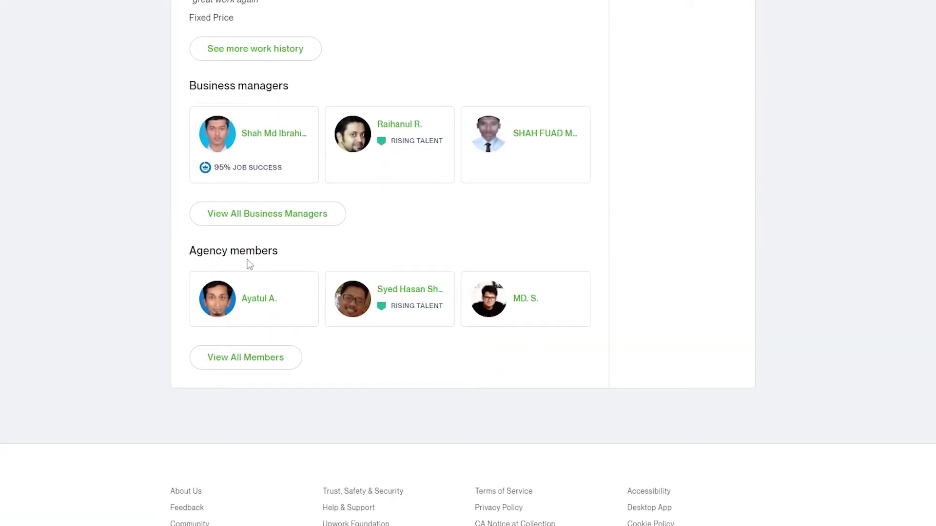
scroll(543, 178, "up", 15)
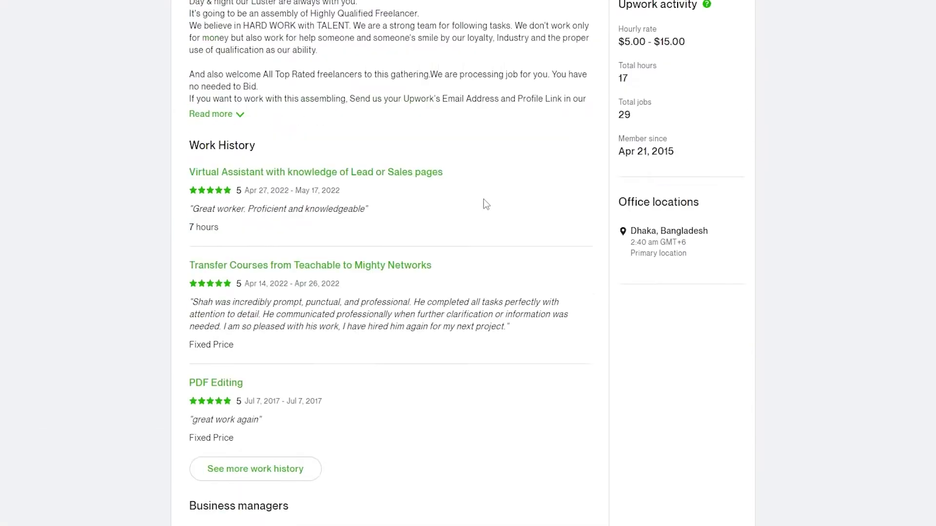
key("alt+Left")
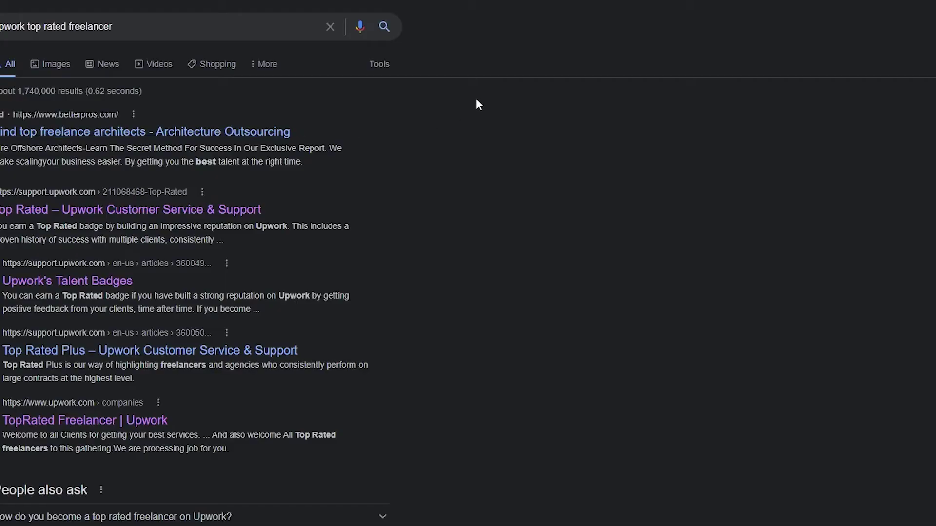
key("alt+Left")
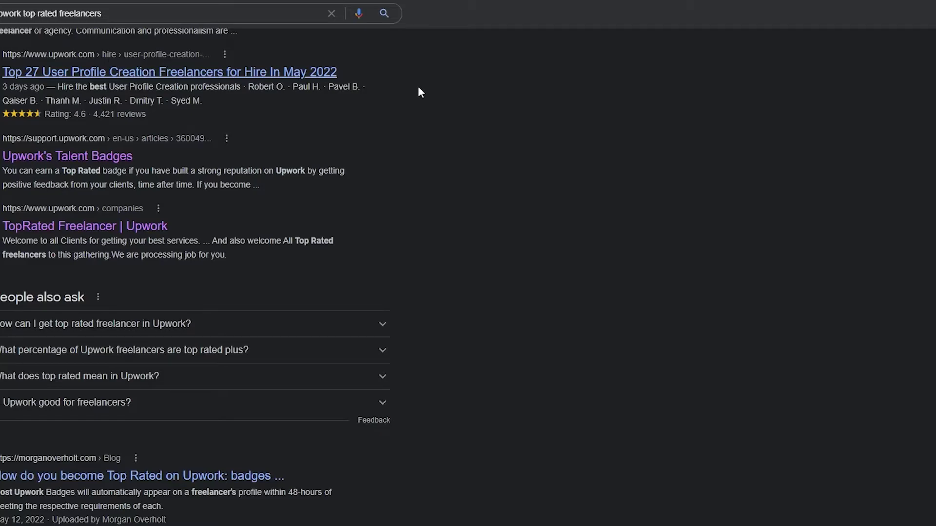
- Scroll through the User Profile Creation freelancer cards comparing hourly rates and ratings
scroll(371, 146, "down", 6)
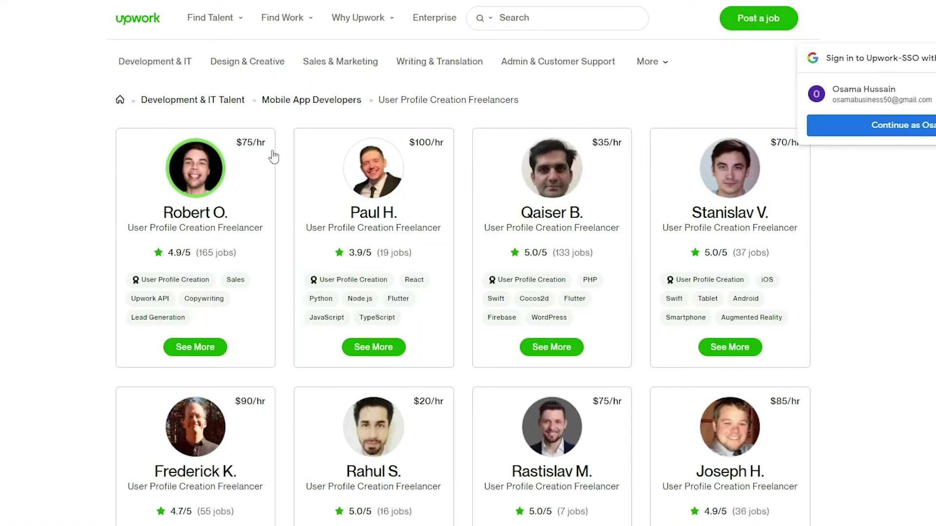
scroll(282, 142, "down", 4)
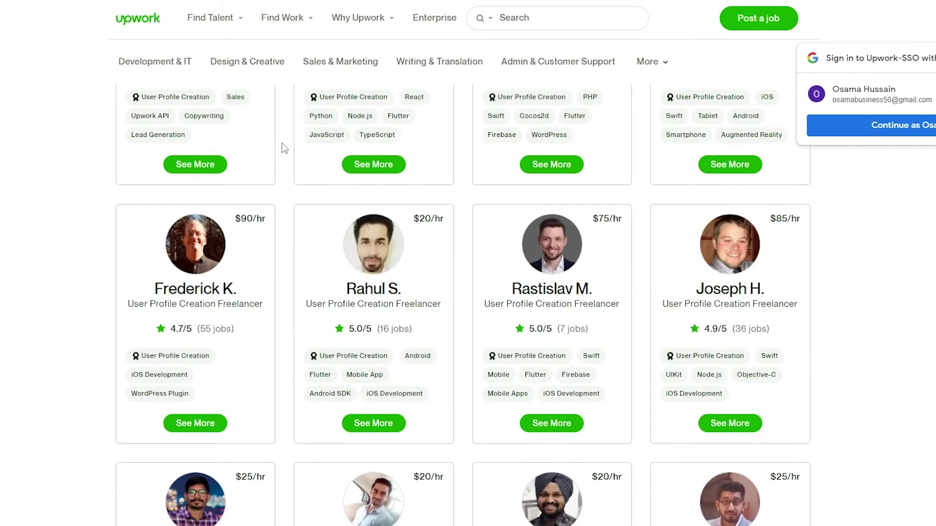
scroll(281, 142, "up", 4)
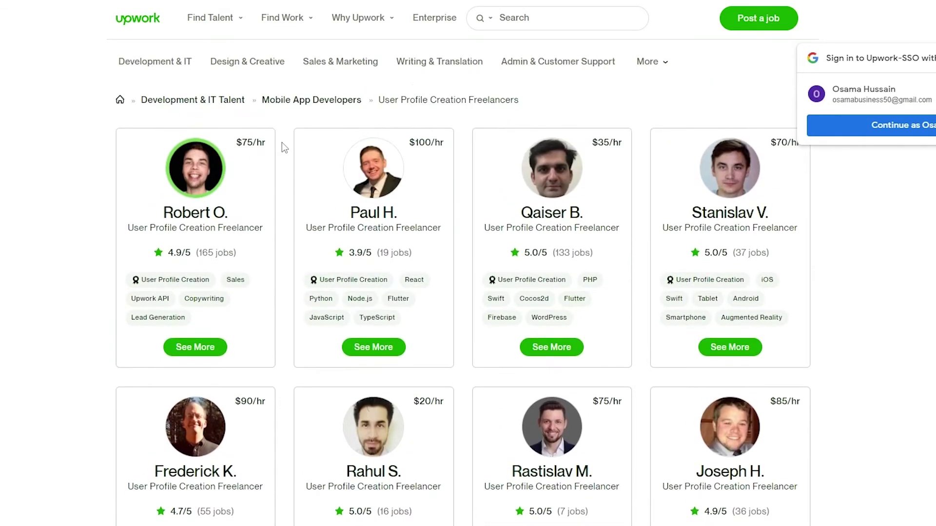
scroll(628, 176, "down", 5)
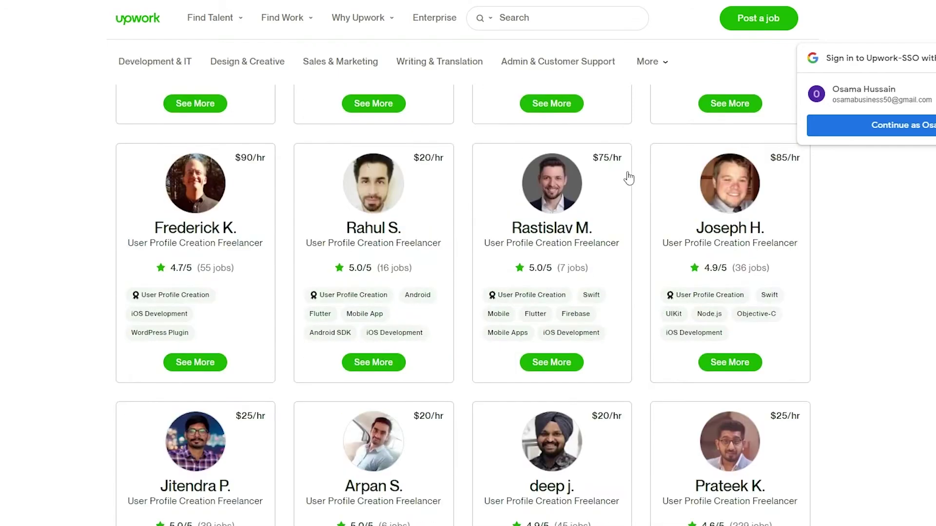
scroll(629, 178, "down", 14)
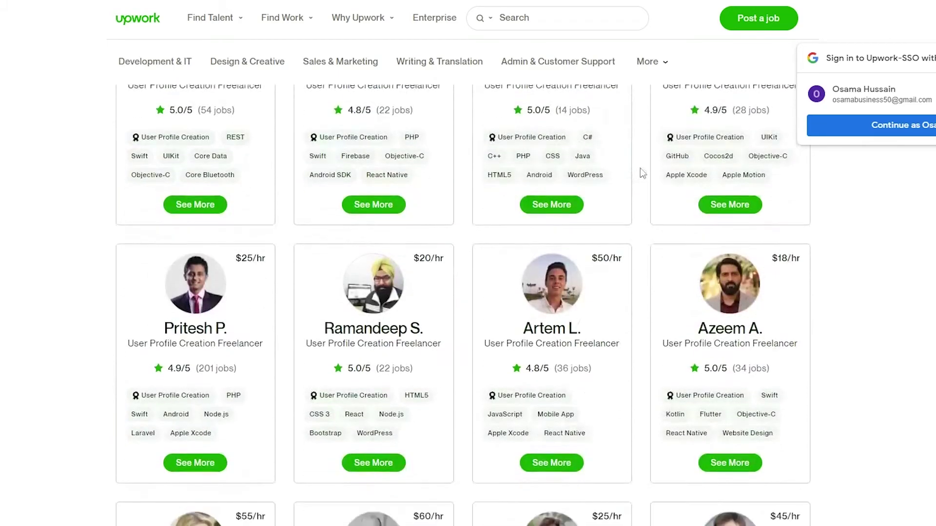
scroll(640, 169, "down", 9)
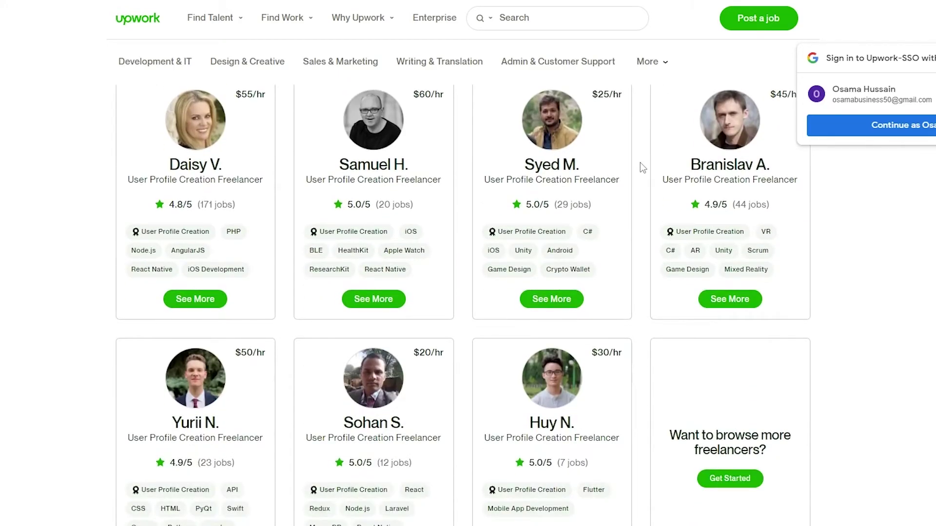
scroll(632, 134, "up", 11)
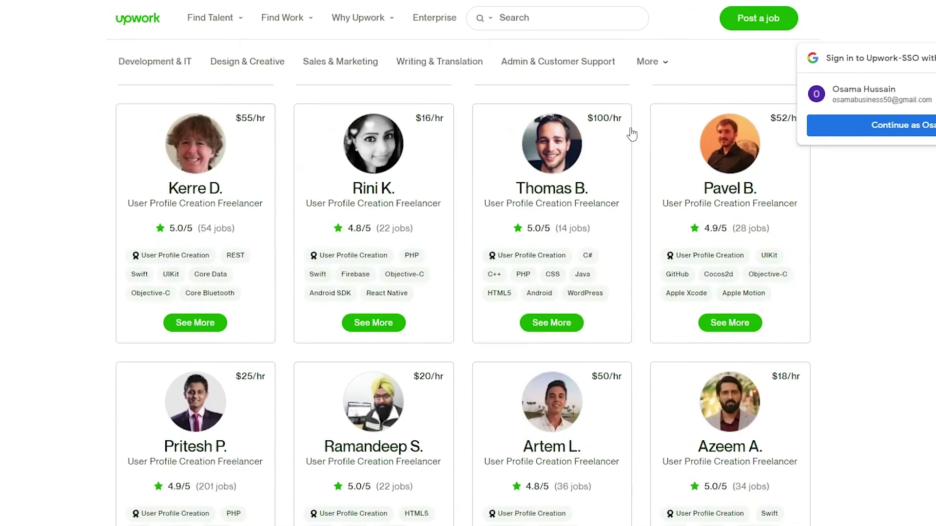
scroll(632, 134, "up", 13)
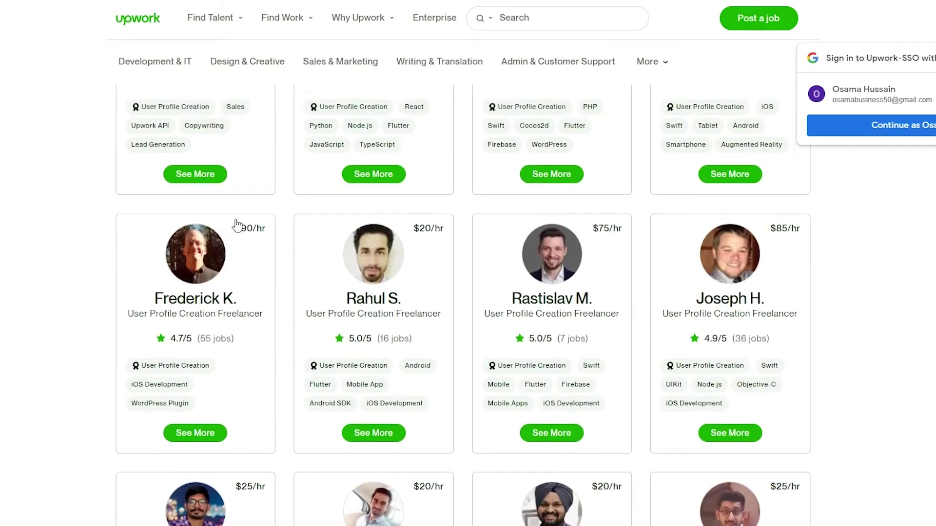
scroll(235, 224, "up", 6)
scroll(194, 156, "down", 4)
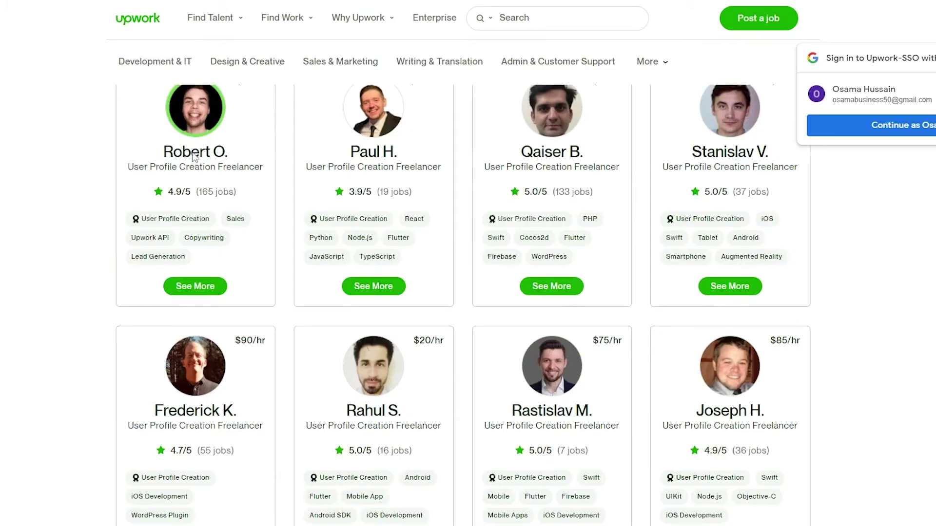